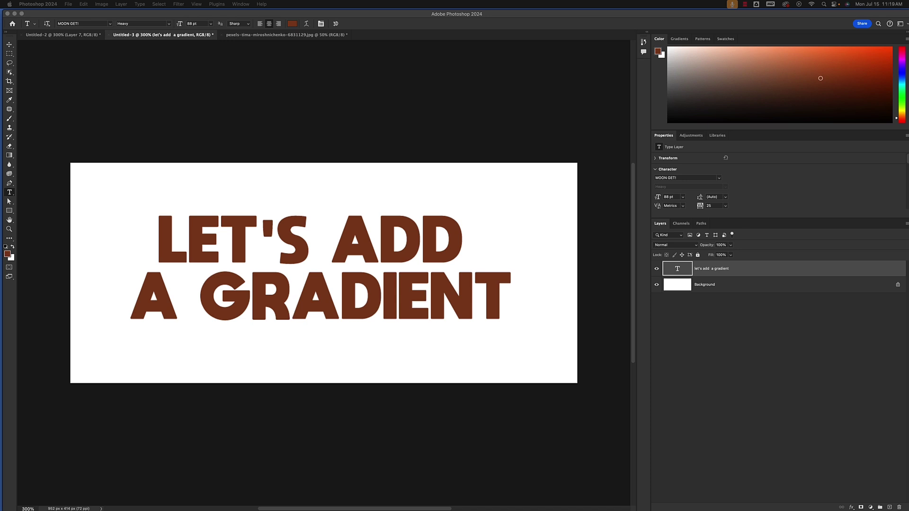
Load the LET'S ADD A GRADIENT letter outlines as a selection using Select Pixels on the text layer thumbnail
left_click(237, 253)
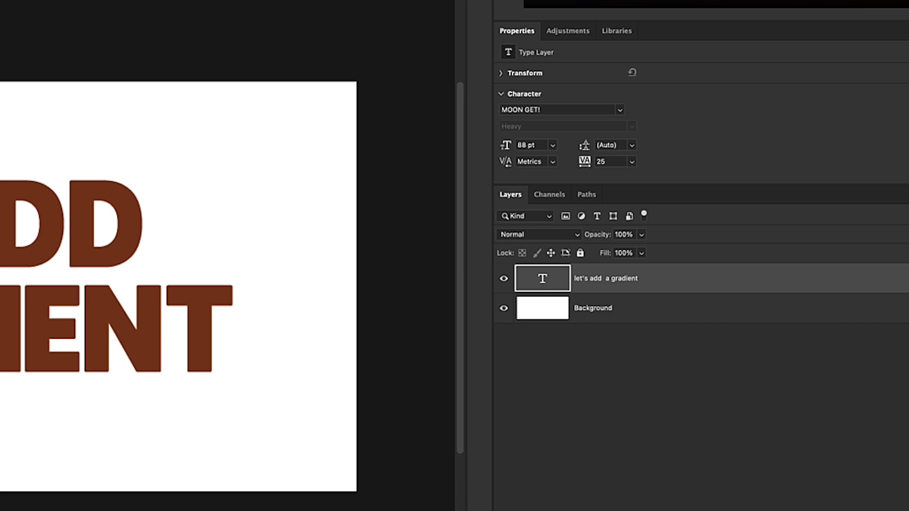
right_click(542, 279)
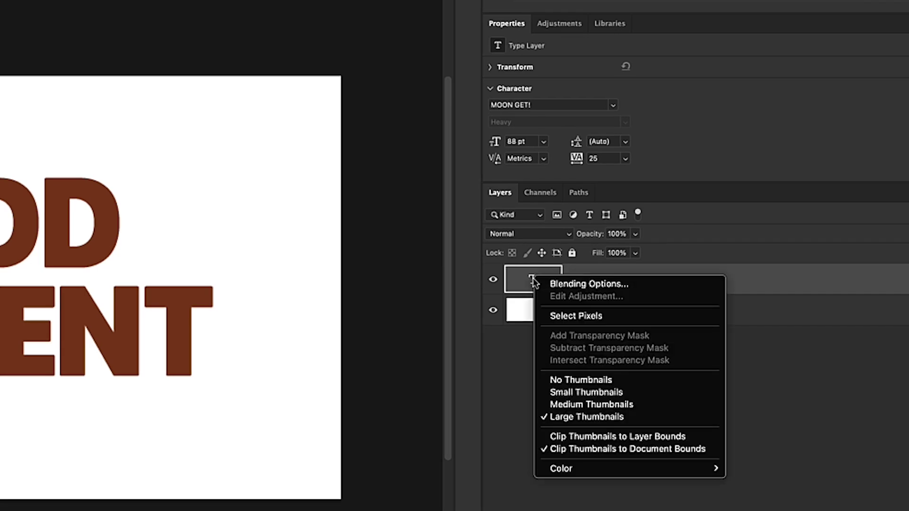
left_click(544, 416)
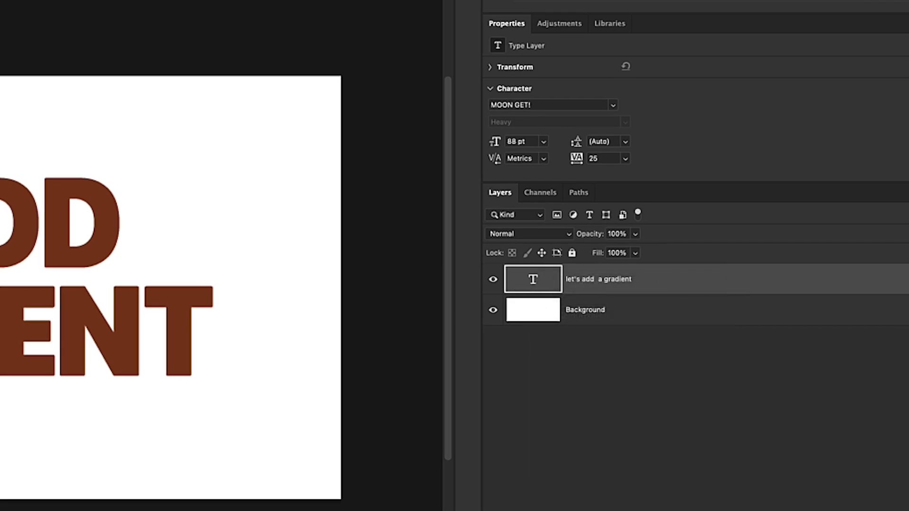
right_click(530, 281)
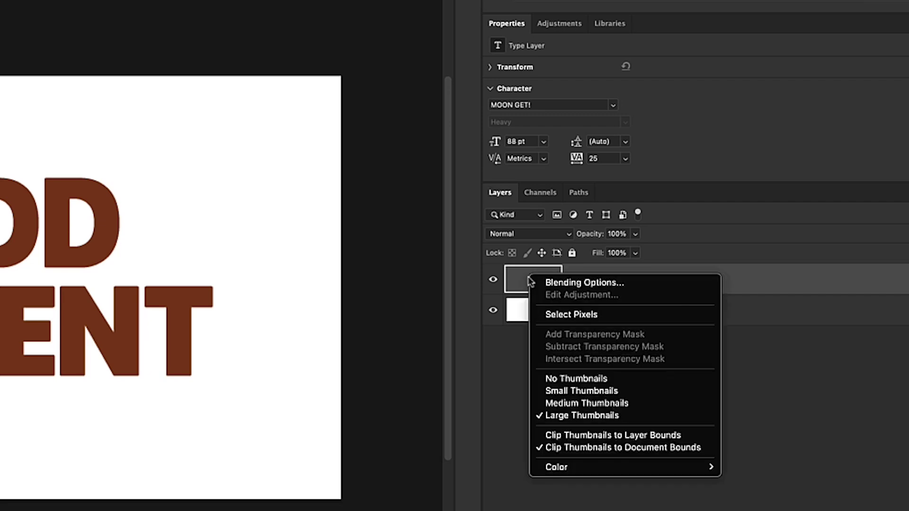
left_click(575, 314)
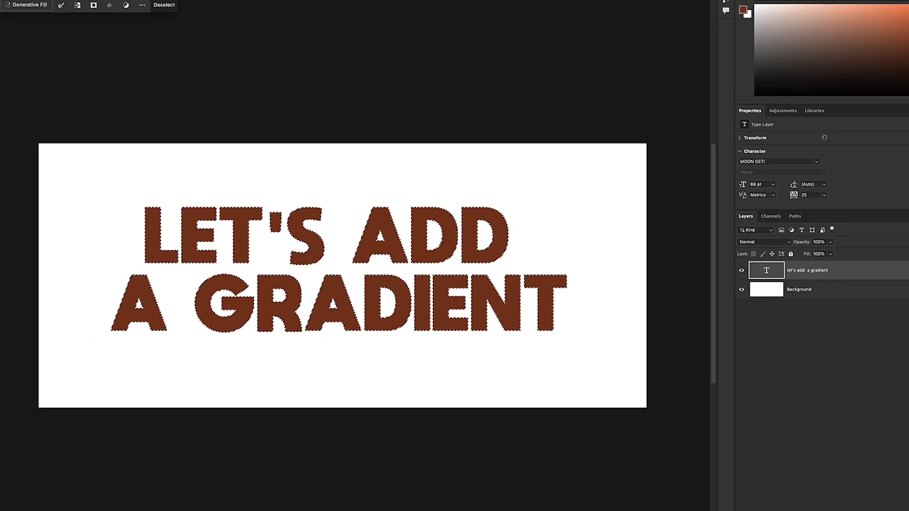
key("super+shift+i")
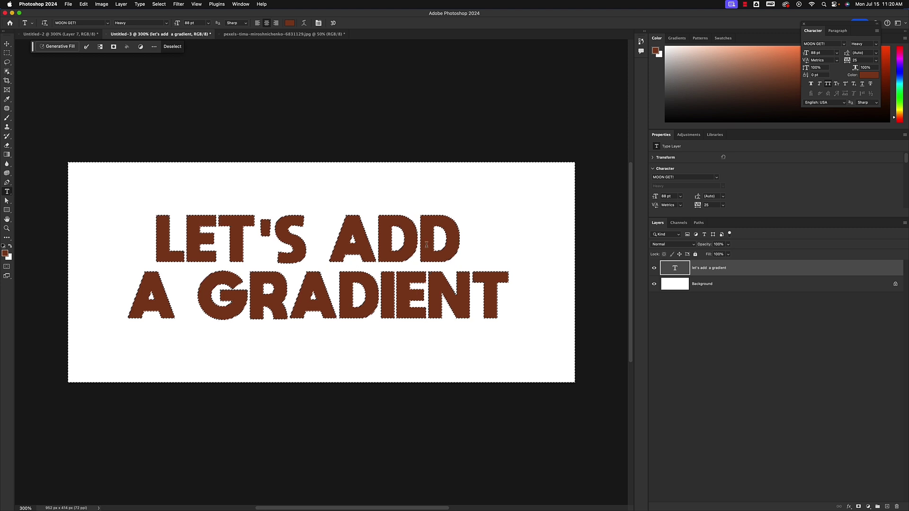
key("shift+super+i")
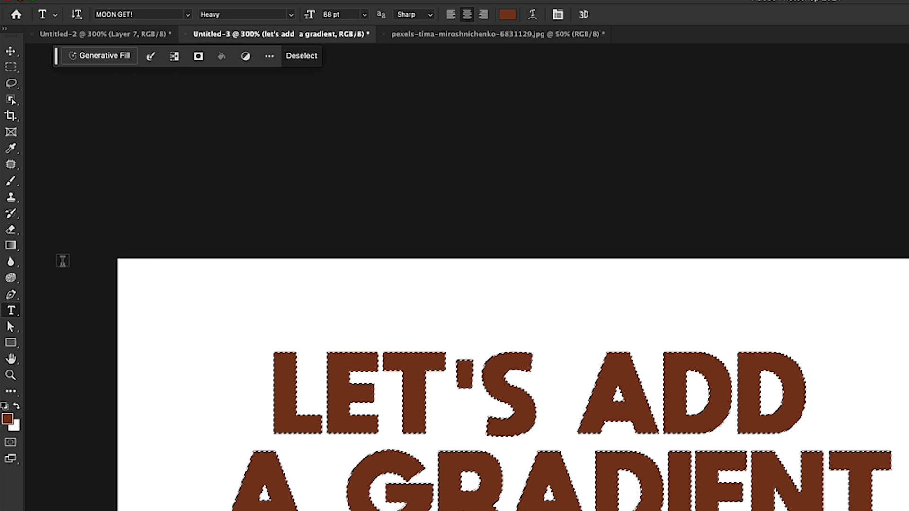
Drag a diagonal blue gradient across the lettering, creating Gradient Fill 1 at -19.03°, scale 80%
left_click(11, 245)
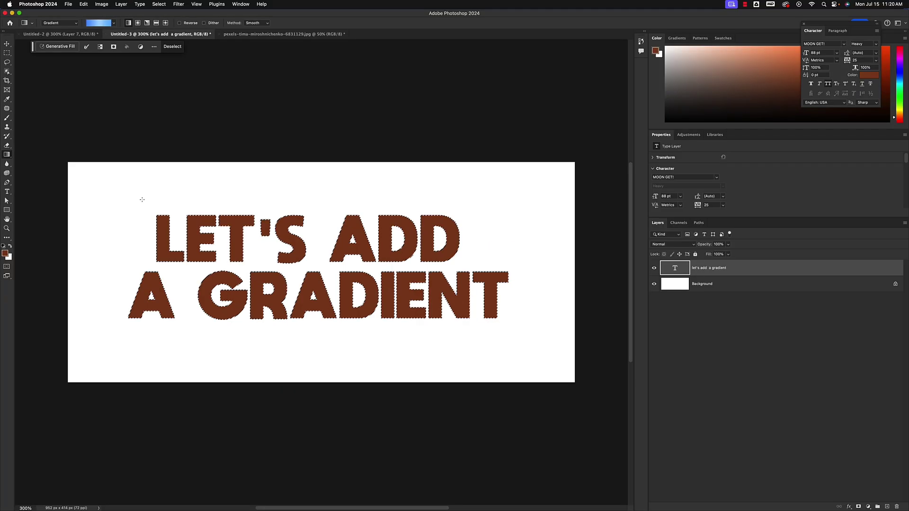
left_click_drag(142, 199, 524, 332)
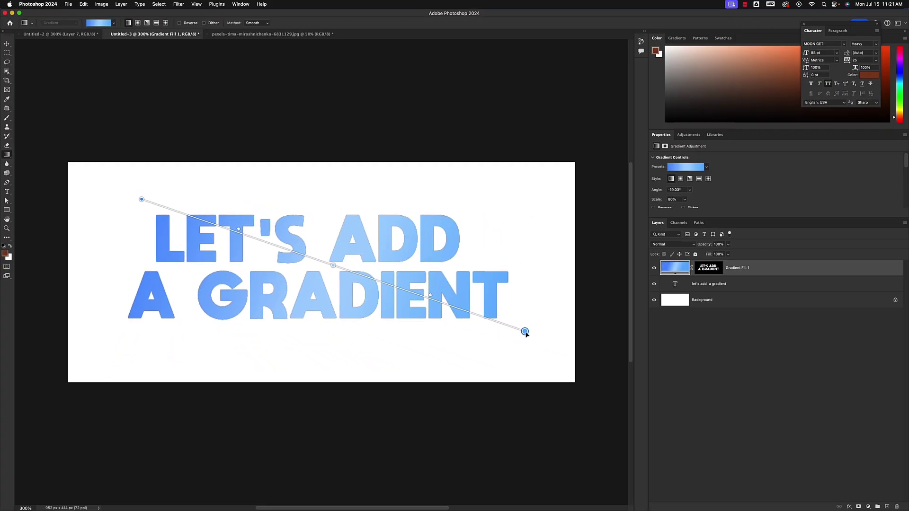
Change the gradient's end colour stop to green
double_click(525, 331)
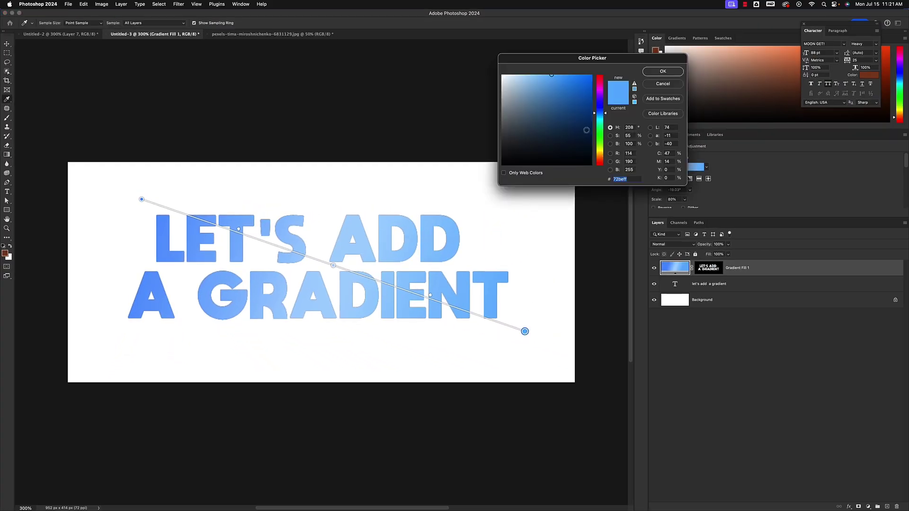
left_click(600, 136)
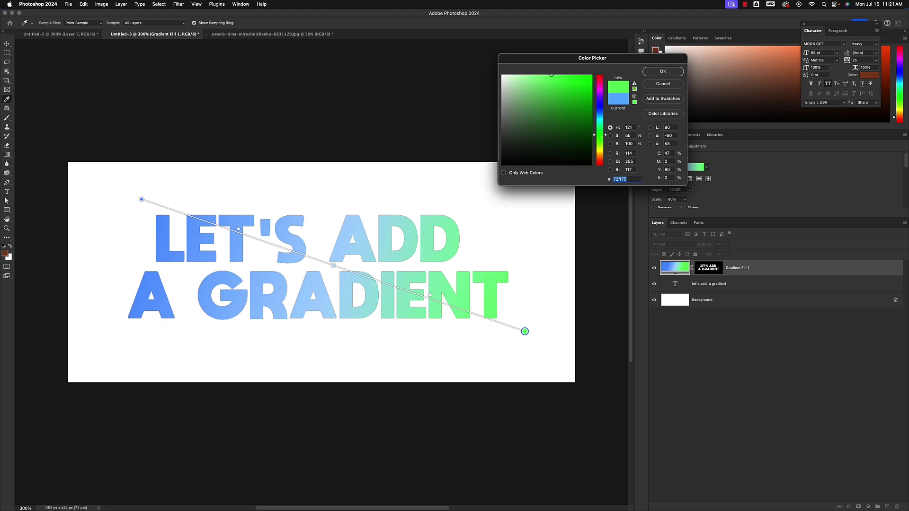
left_click(662, 71)
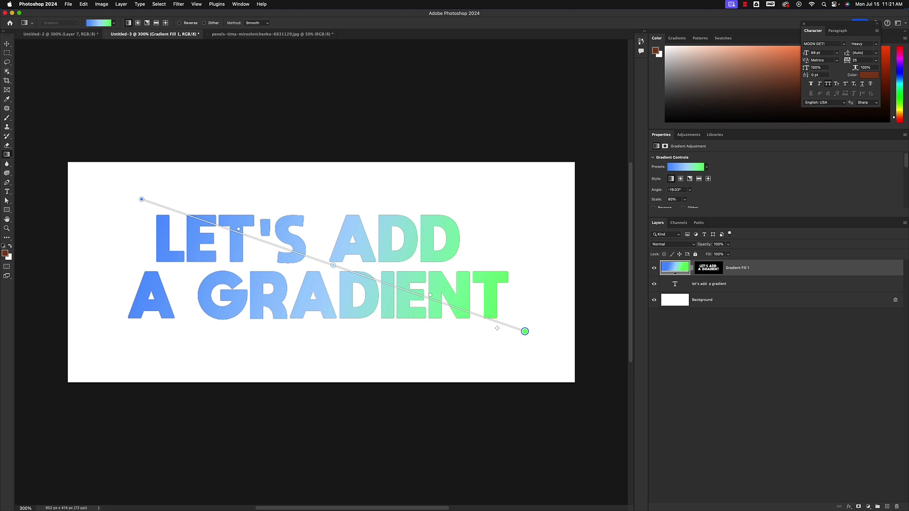
Adjust the blue-green blend midpoint, and return the start point near the first L
left_click_drag(431, 295, 489, 314)
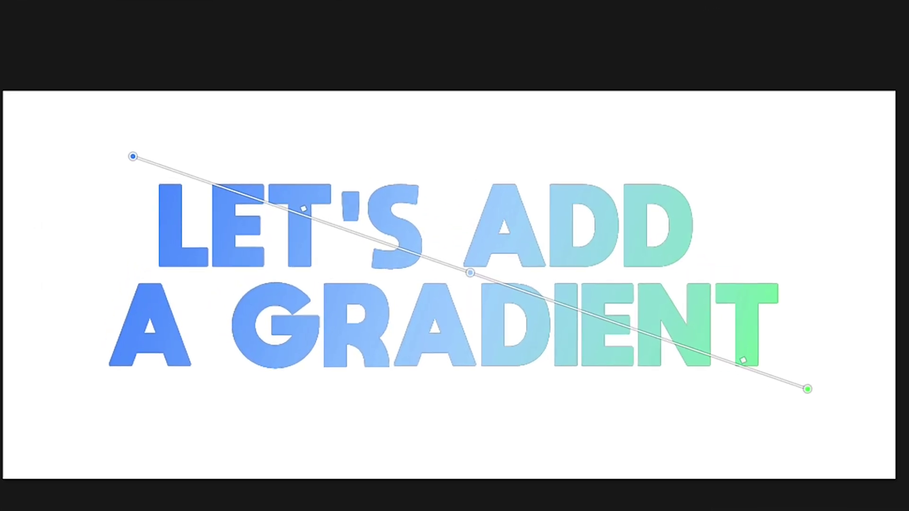
left_click_drag(743, 361, 794, 381)
left_click_drag(685, 338, 564, 297)
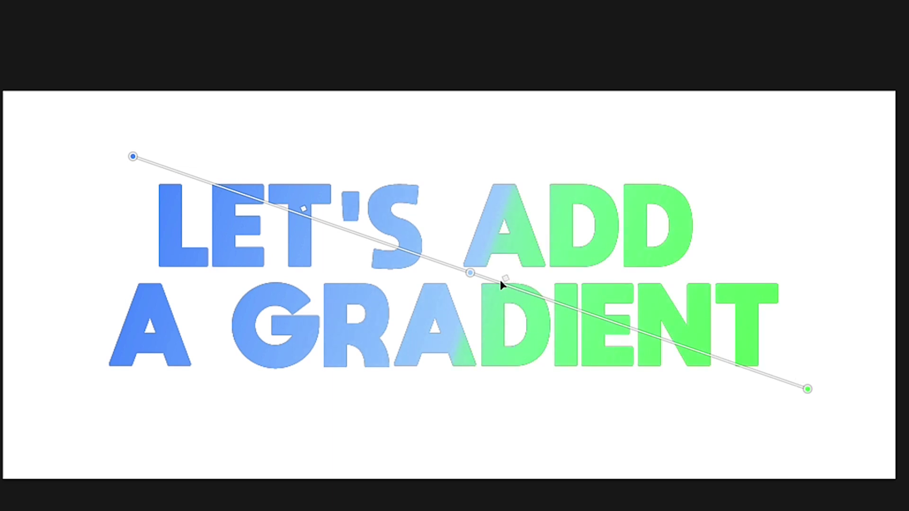
left_click_drag(501, 282, 491, 281)
left_click_drag(473, 276, 552, 296)
left_click_drag(605, 309, 628, 318)
left_click_drag(132, 157, 145, 216)
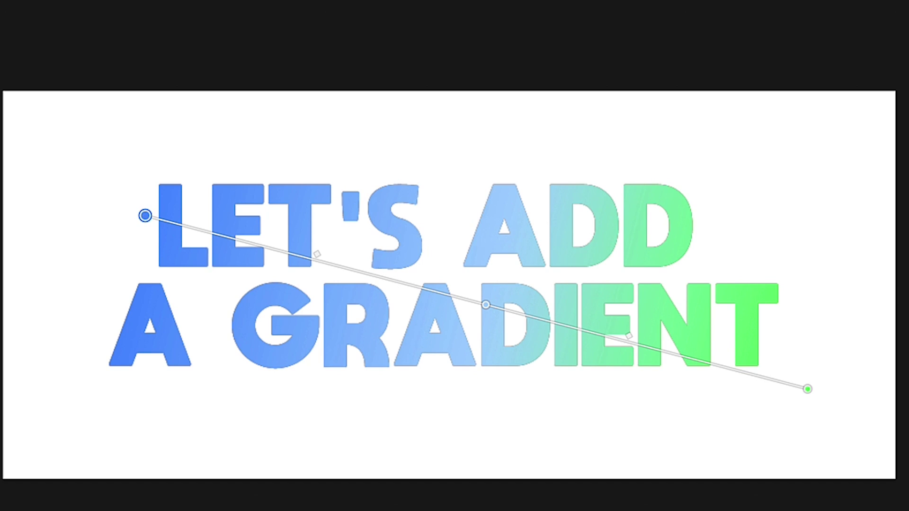
left_click_drag(145, 216, 133, 157)
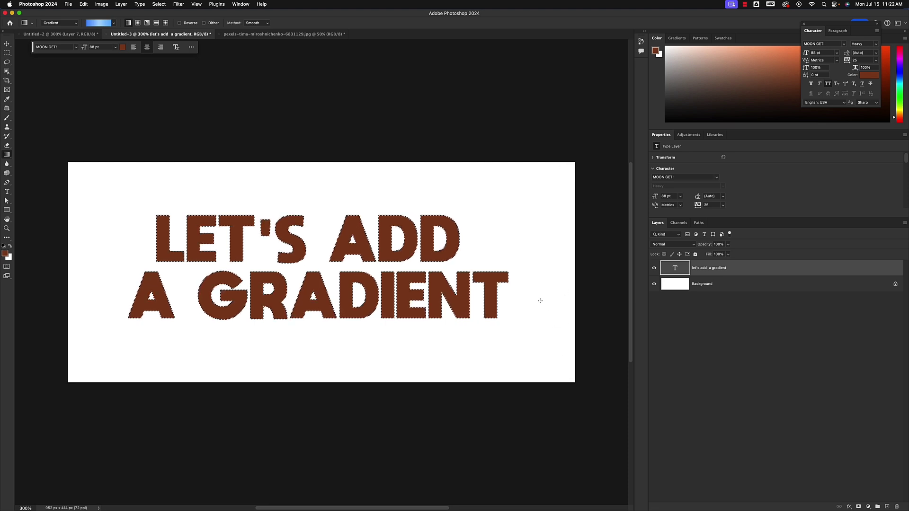
Invert the selection and fill the background with a diagonal blue gradient at -23.64°, scale 118%
key("super+shift+i")
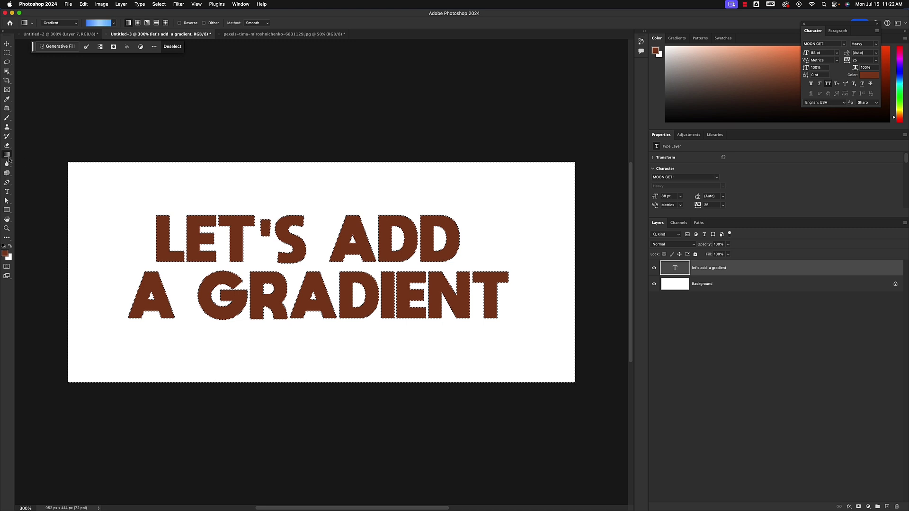
left_click_drag(53, 155, 599, 396)
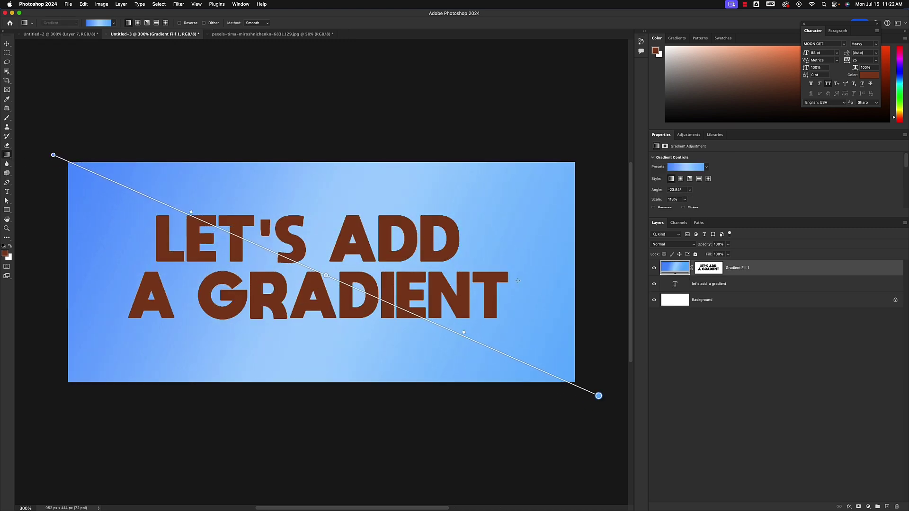
left_click(6, 44)
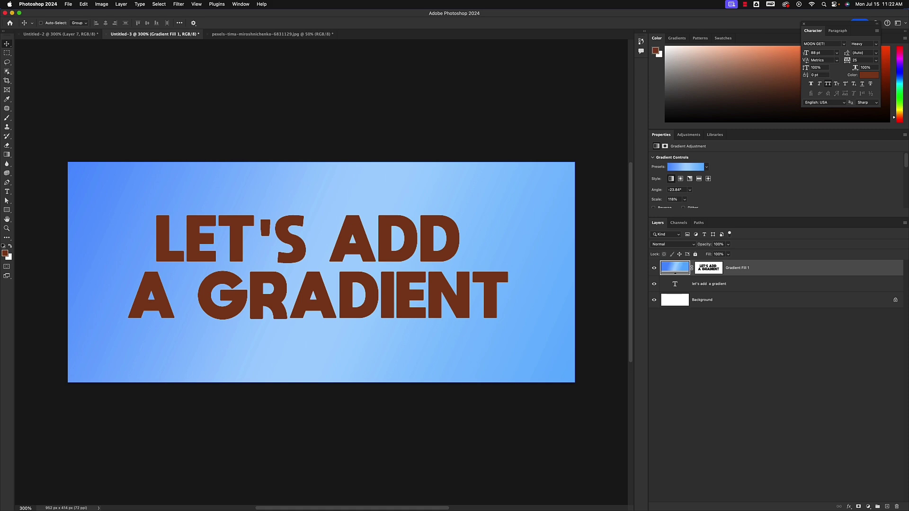
Reload the brown lettering's outline as a selection via Select Pixels on the text layer
left_click(709, 284)
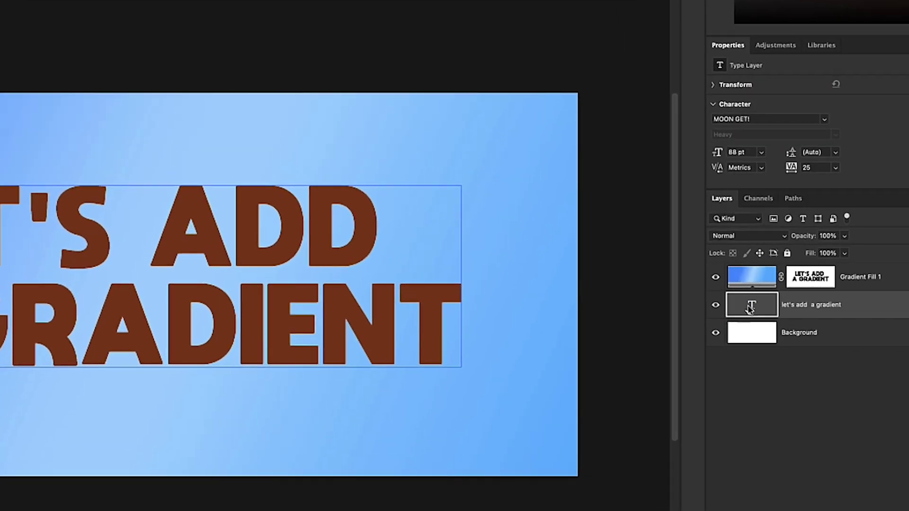
right_click(750, 309)
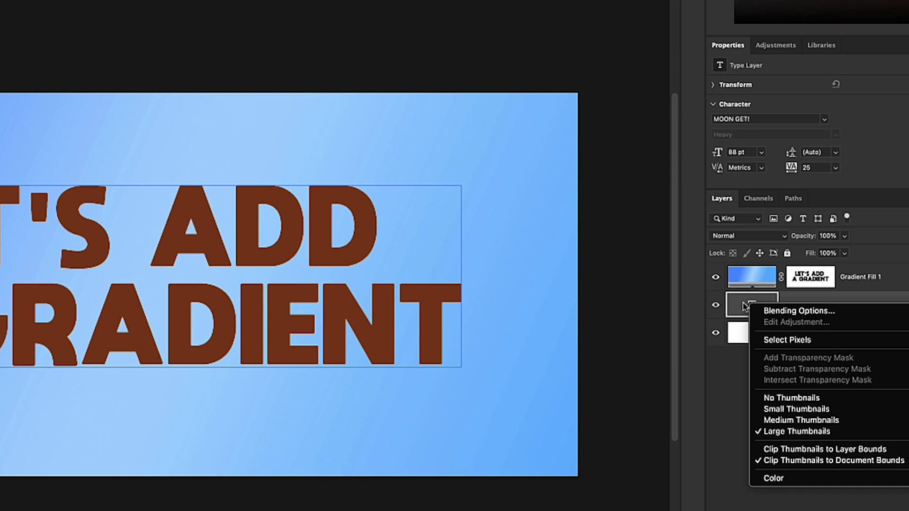
left_click(777, 340)
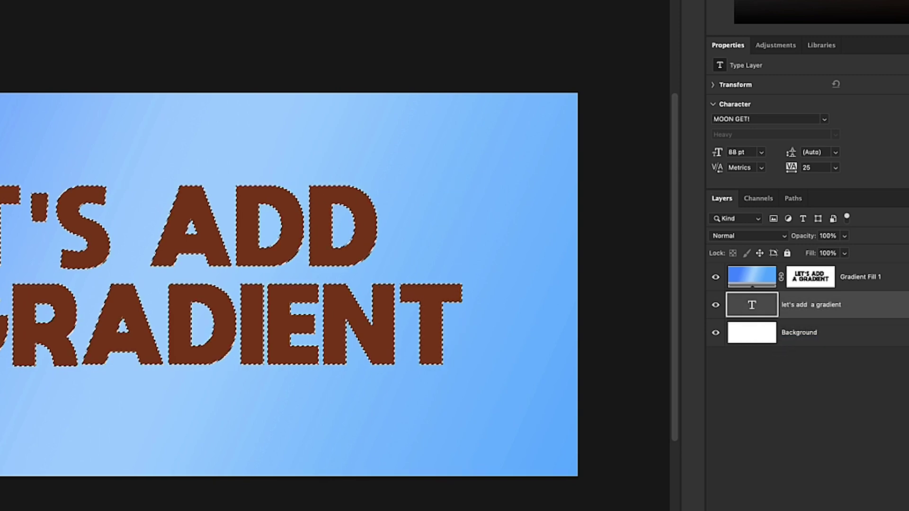
left_click(861, 277)
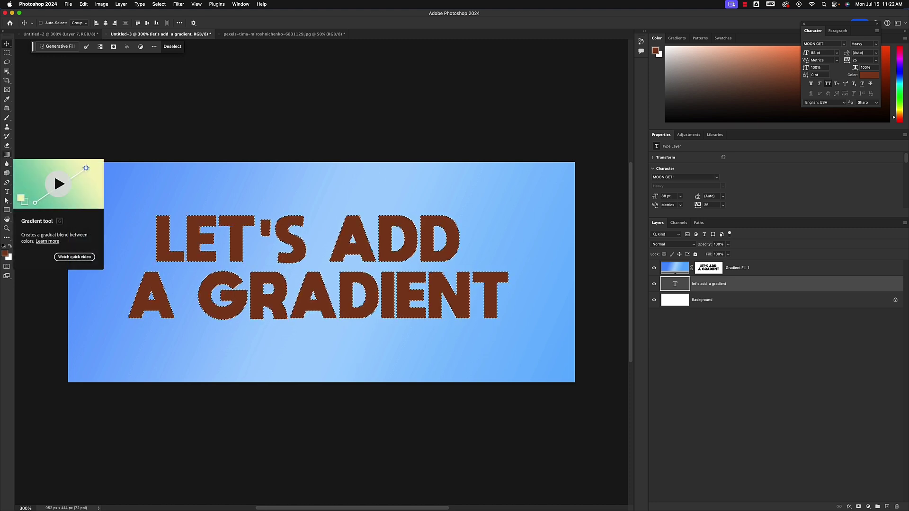
left_click(7, 155)
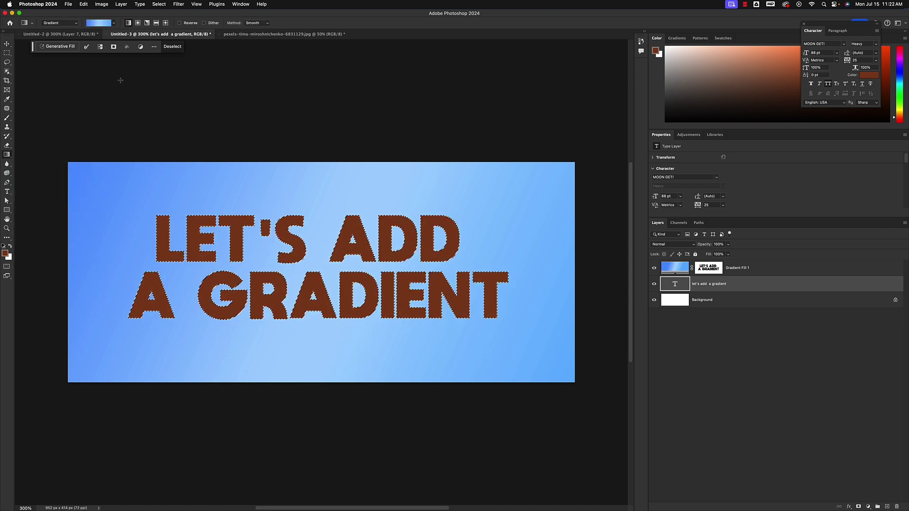
Drag a purple gradient from the Blues presets across the lettering, creating Gradient Fill 2
left_click(113, 23)
left_click(117, 57)
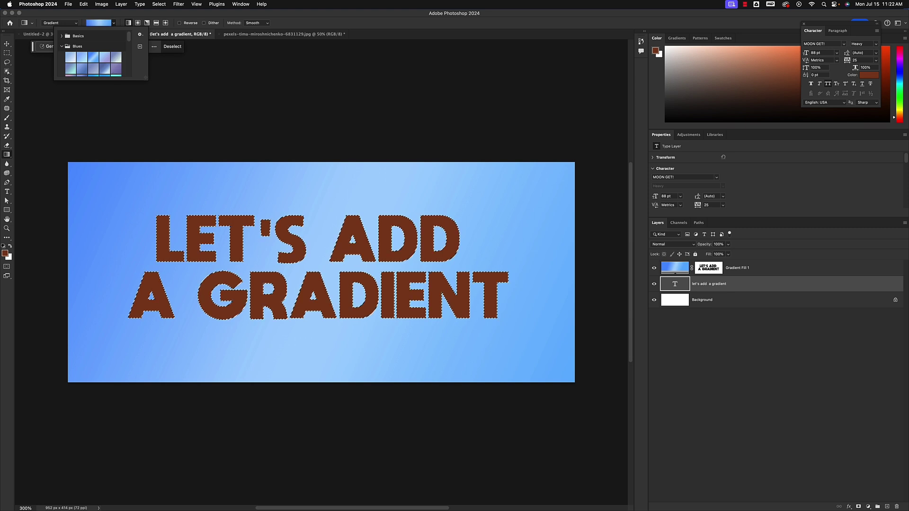
left_click_drag(141, 208, 531, 329)
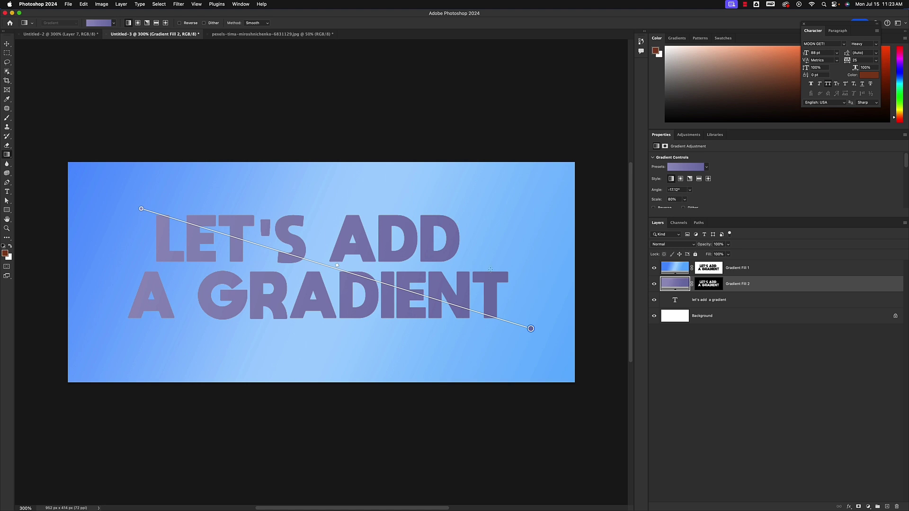
left_click(699, 398)
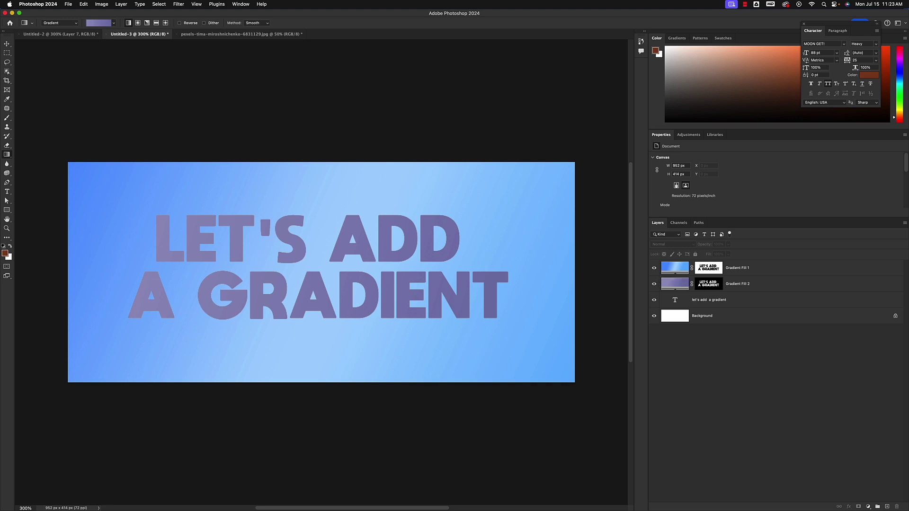
key("b")
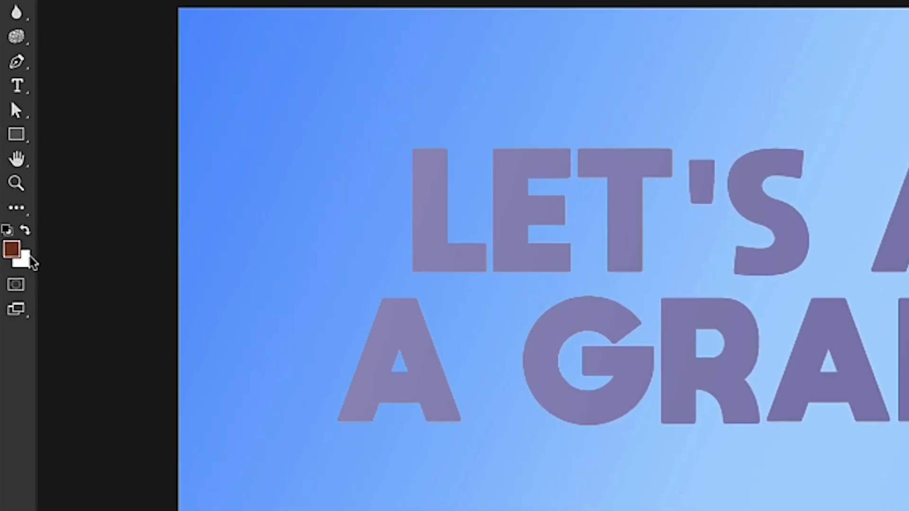
left_click(7, 230)
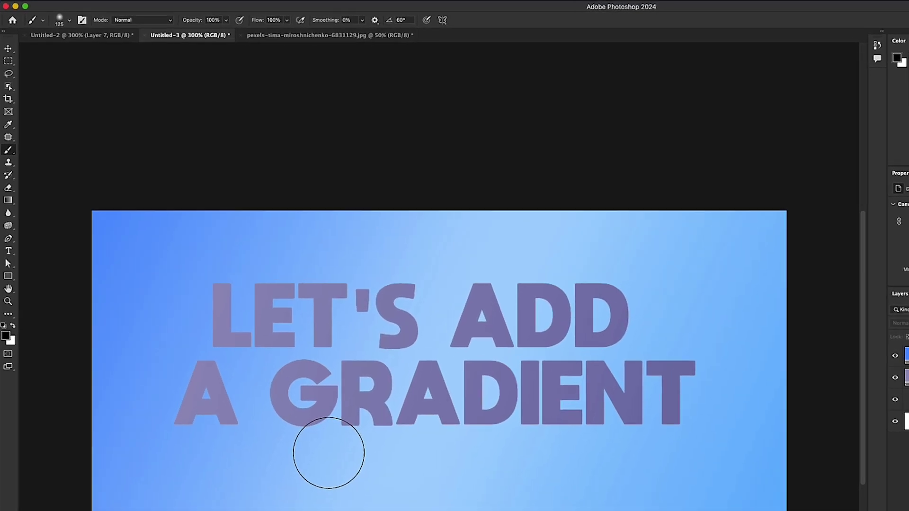
left_click(94, 17)
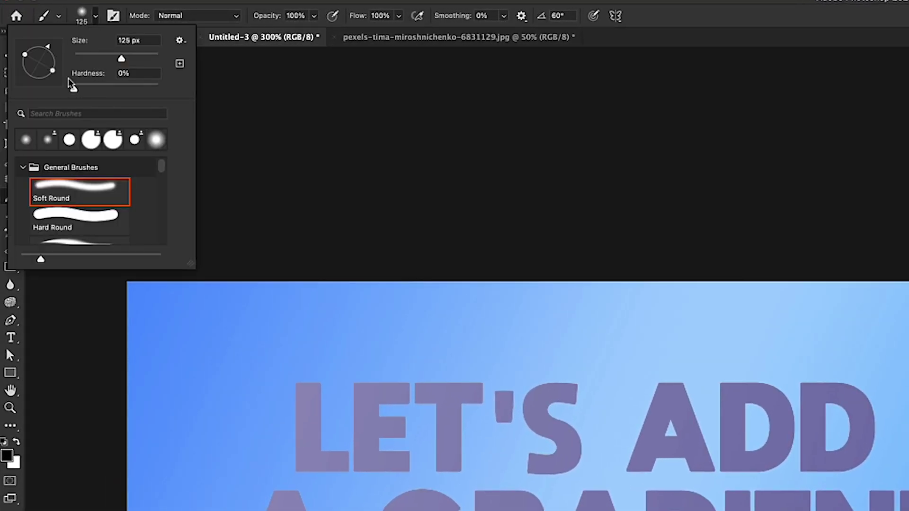
left_click(233, 136)
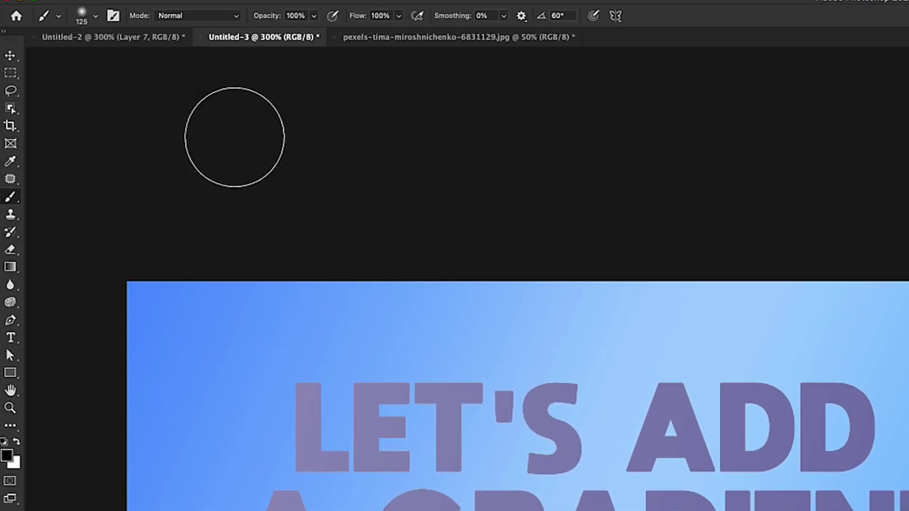
key("ctrl+shift+alt+n")
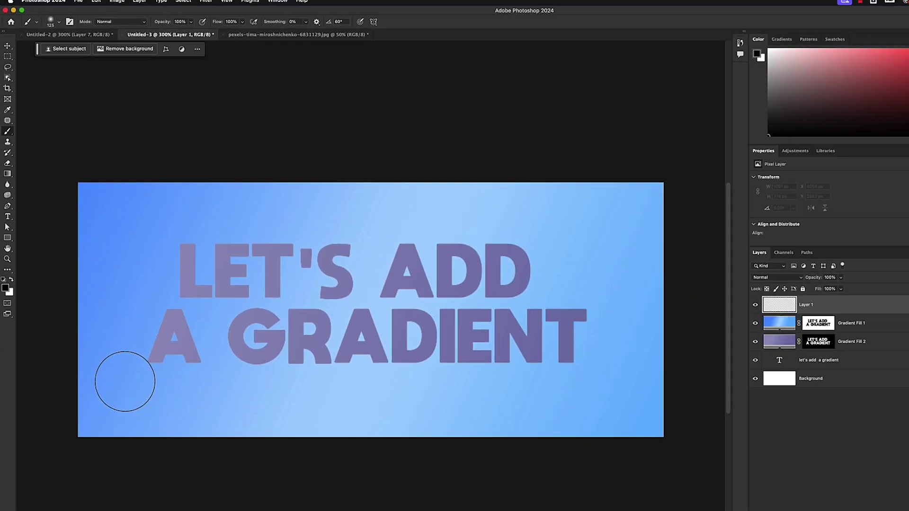
left_click_drag(195, 510, 243, 510)
left_click_drag(135, 336, 219, 345)
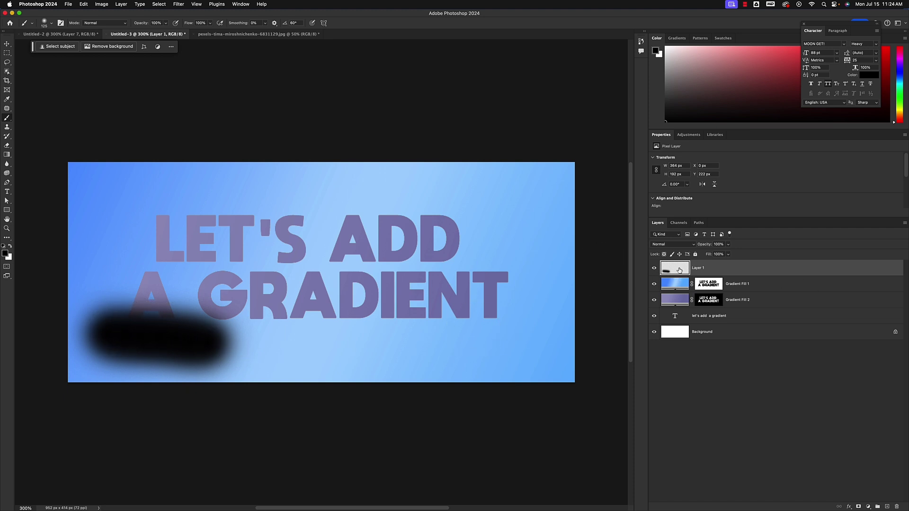
key("super+z")
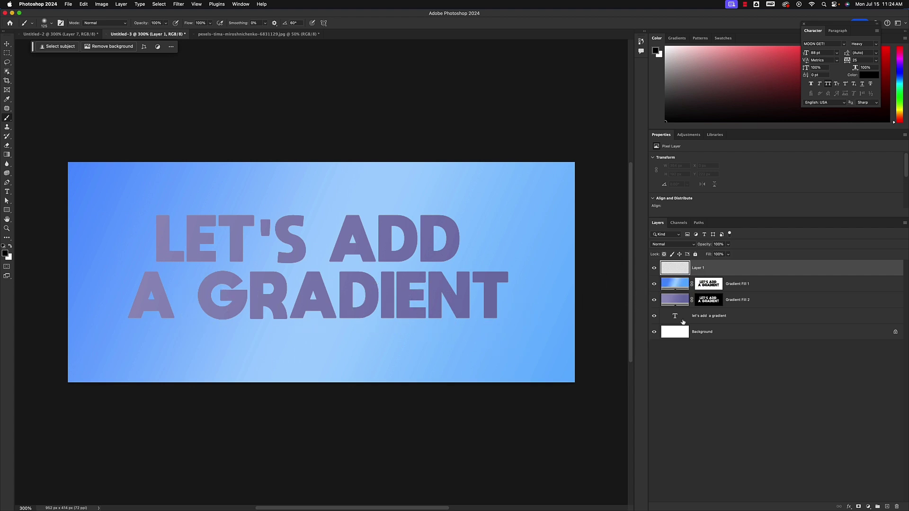
Brush over the letter tops and bottoms on Gradient Fill 2's mask to reveal brown
left_click(707, 301)
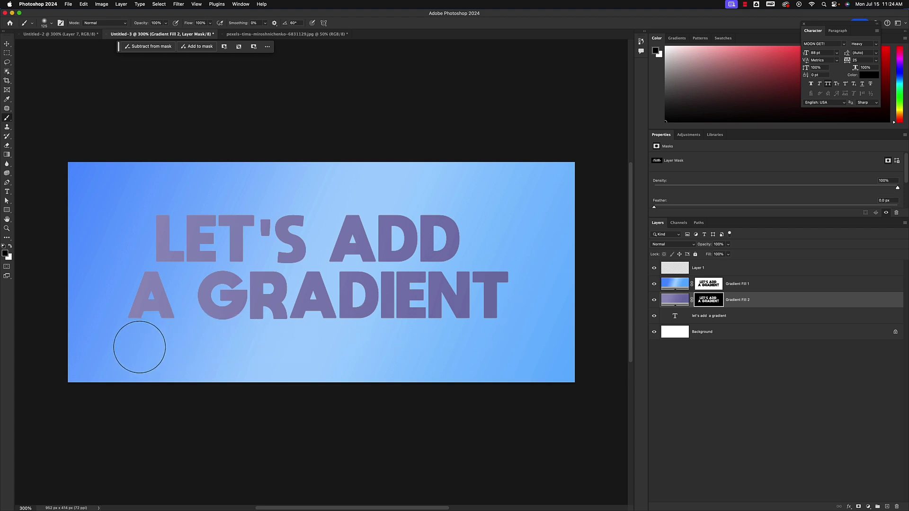
left_click_drag(102, 340, 485, 340)
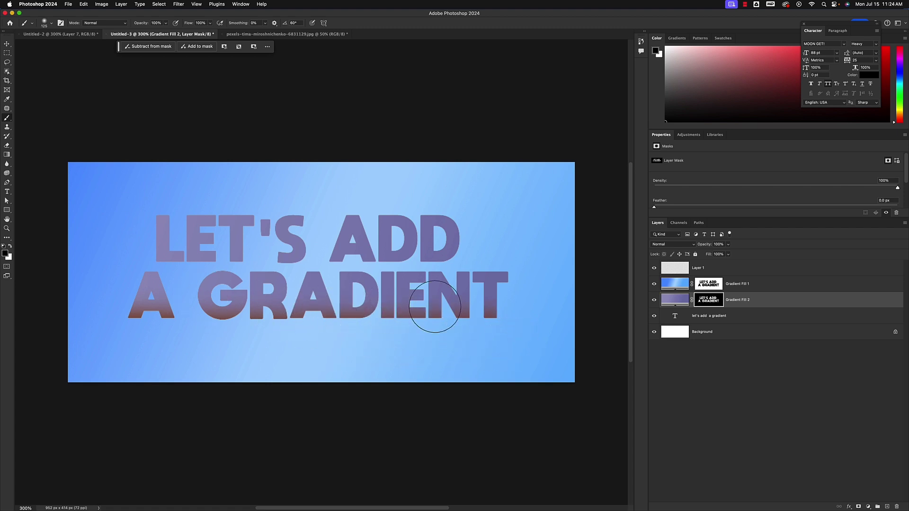
mouse_move(473, 203)
left_mouse_down()
mouse_move(330, 197)
mouse_move(140, 203)
mouse_move(327, 267)
mouse_move(205, 319)
mouse_move(83, 298)
mouse_move(100, 254)
mouse_move(151, 210)
mouse_move(108, 339)
left_mouse_up()
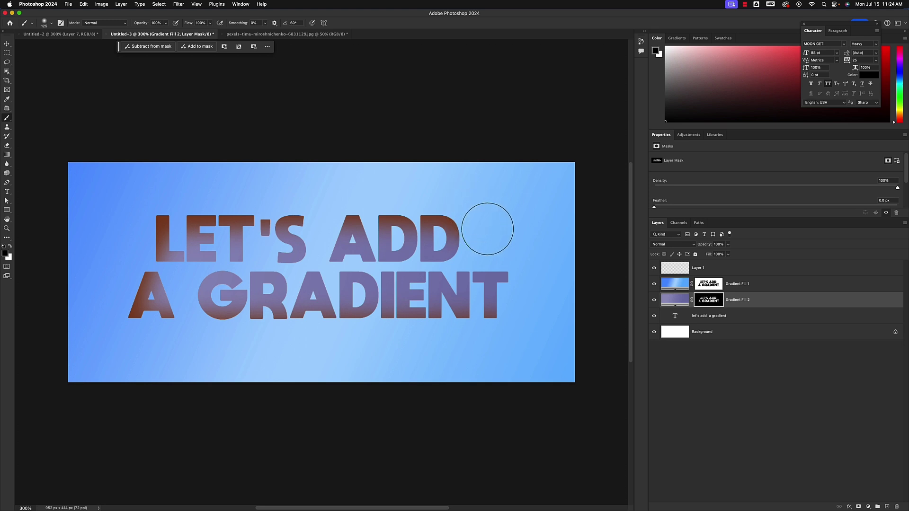
mouse_move(487, 228)
left_mouse_down()
mouse_move(519, 318)
mouse_move(505, 331)
left_mouse_up()
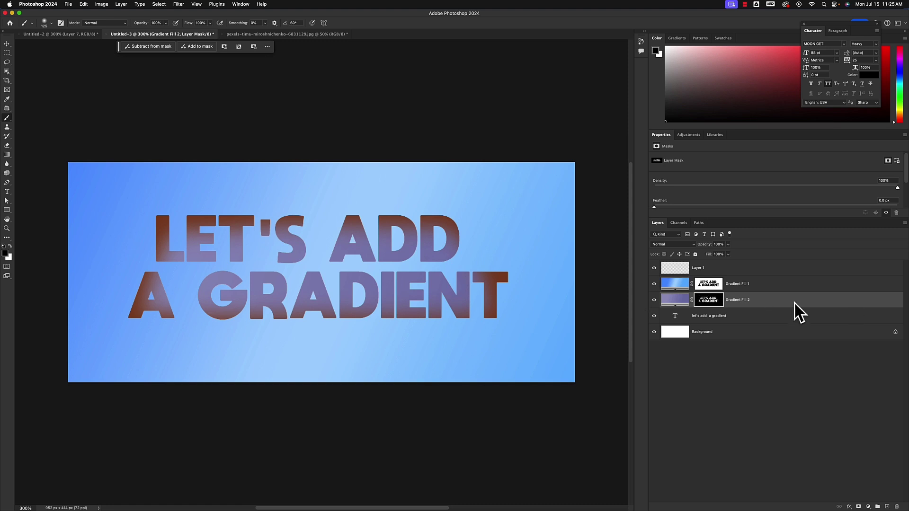
Hide Gradient Fill 1 and 2, then delete them together with Layer 1
left_click(654, 300)
left_click(655, 284)
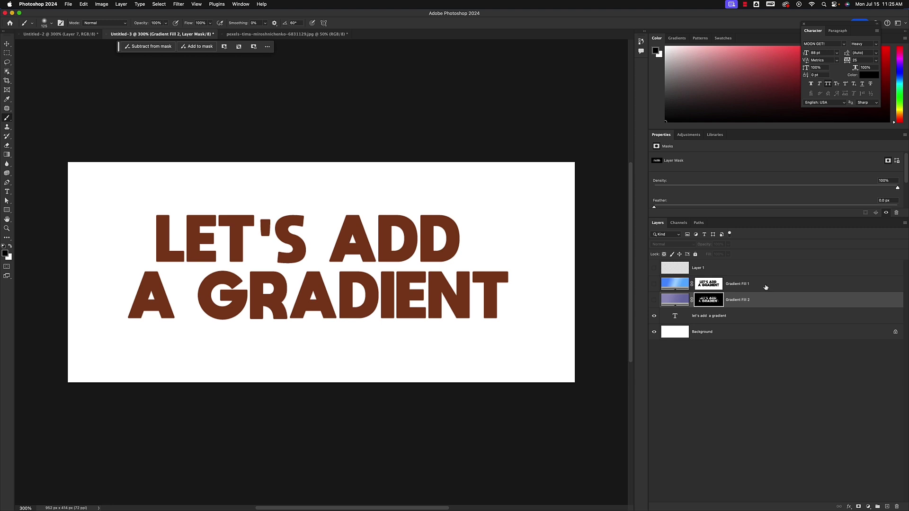
left_click(766, 287, "shift")
left_click(761, 265, "shift")
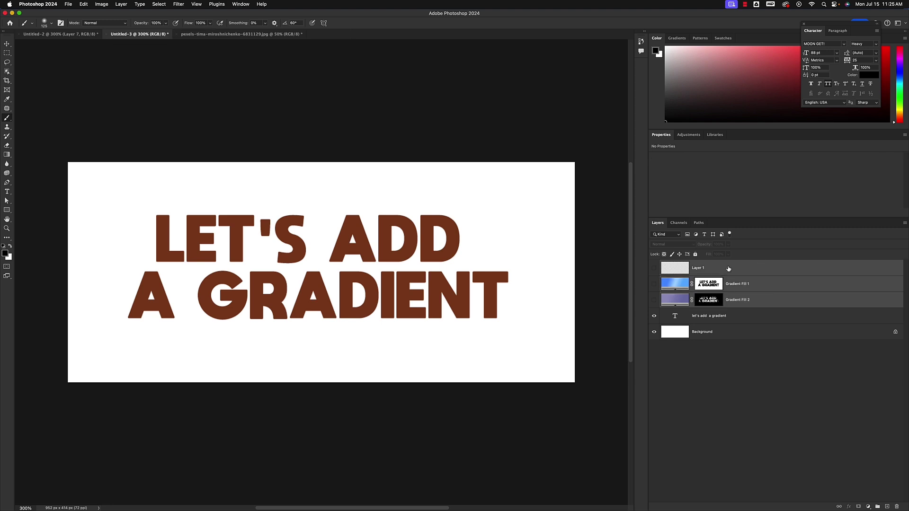
left_click_drag(730, 270, 899, 508)
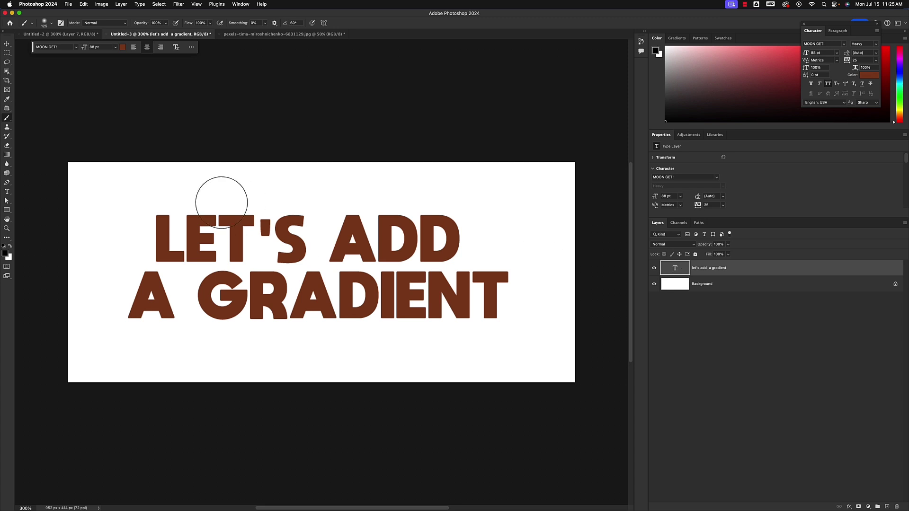
left_click(7, 155)
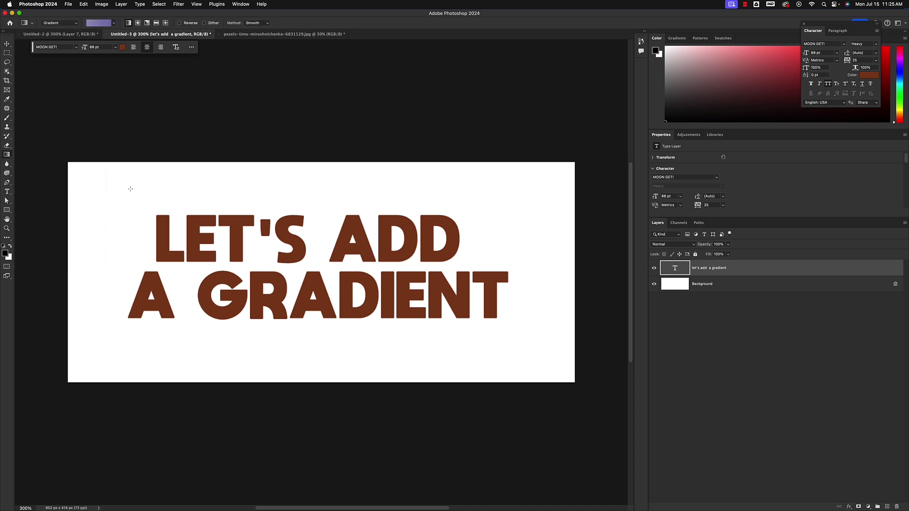
left_click_drag(90, 174, 565, 376)
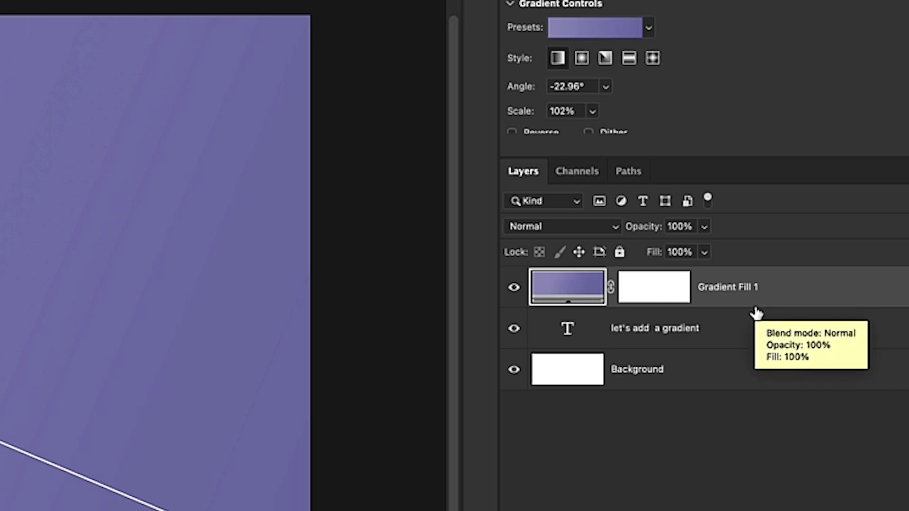
left_click_drag(756, 311, 754, 303)
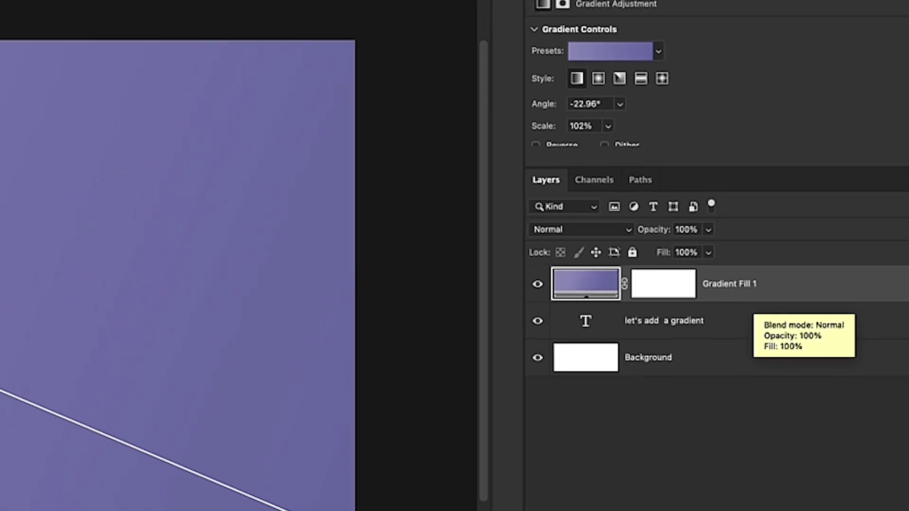
left_click(750, 285, "alt")
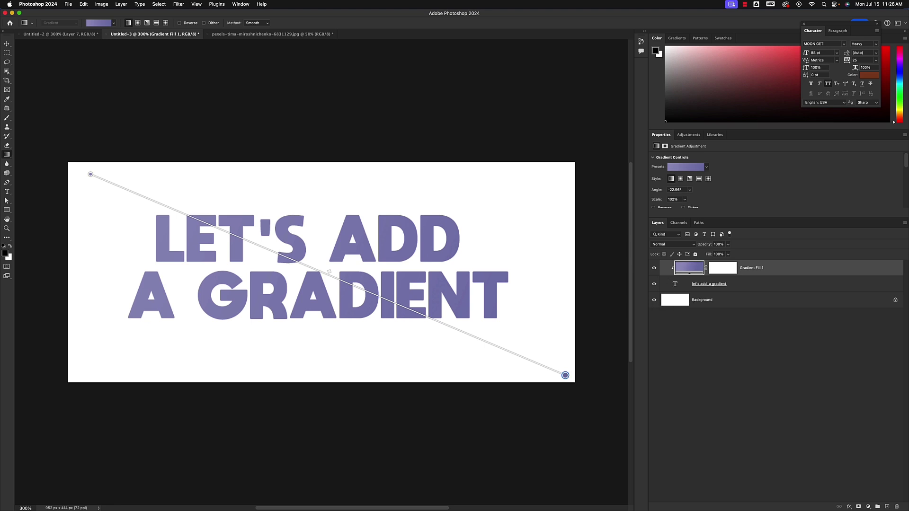
left_click(793, 278, "super")
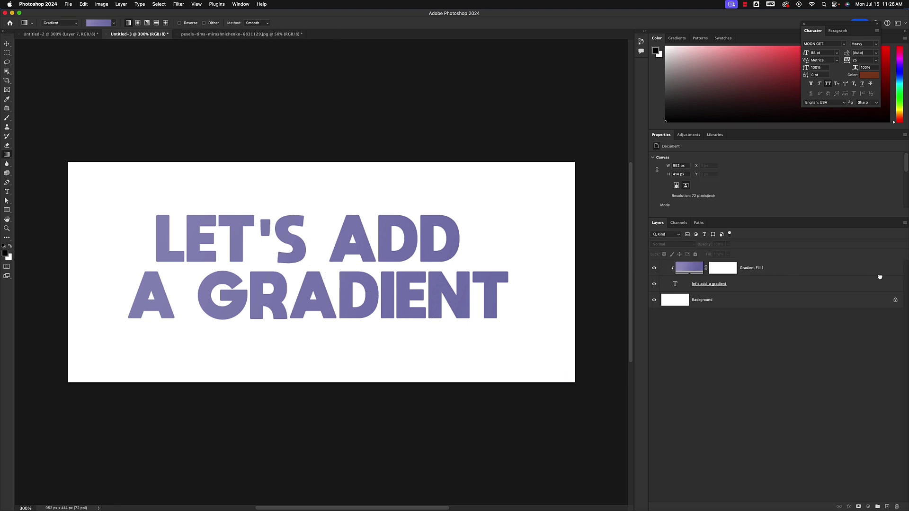
left_click_drag(878, 274, 896, 508)
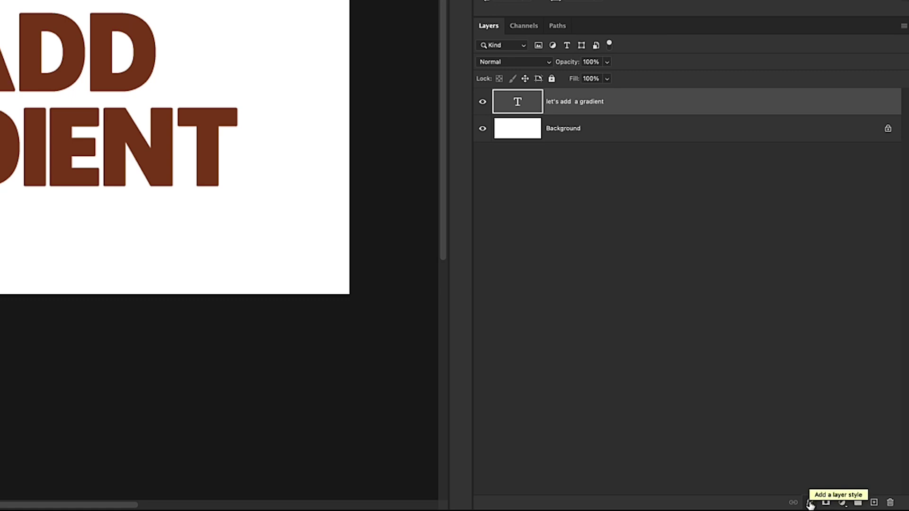
Add a Gradient Overlay layer style to the text, accepting the default blue gradient
left_click(810, 503)
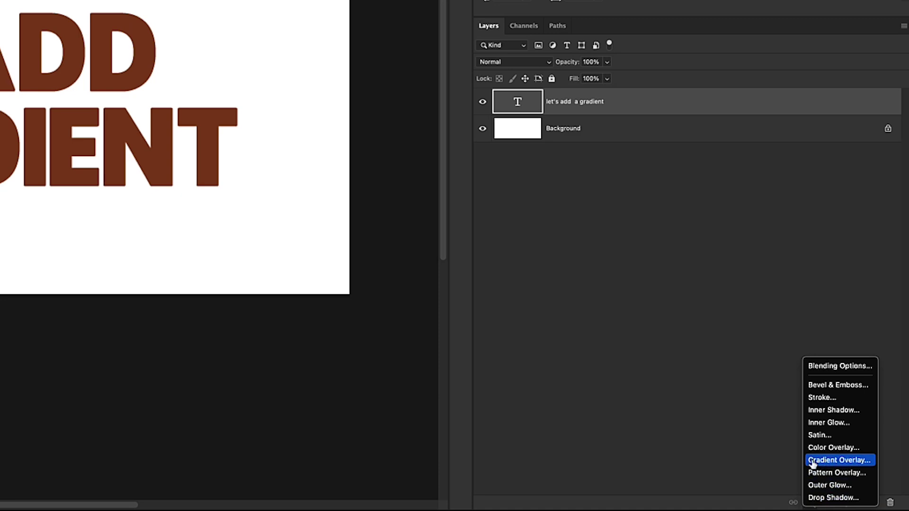
left_click(841, 460)
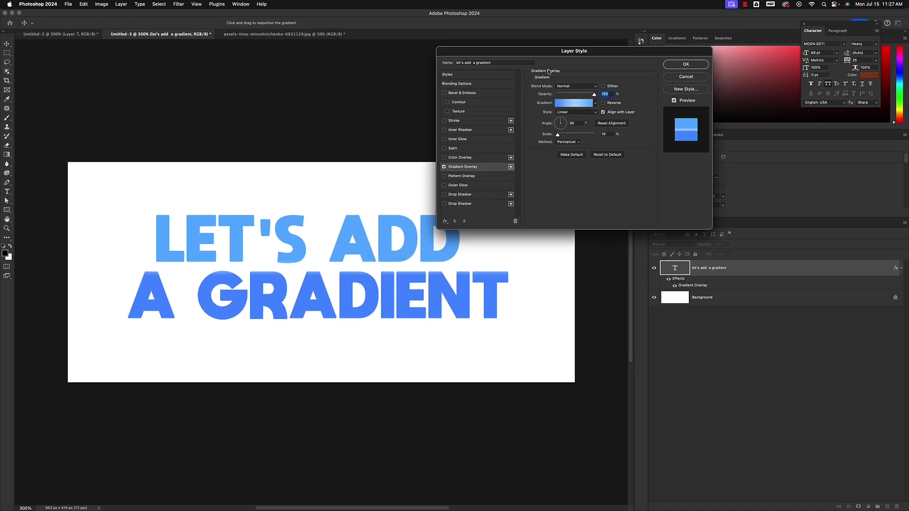
left_click_drag(526, 51, 602, 29)
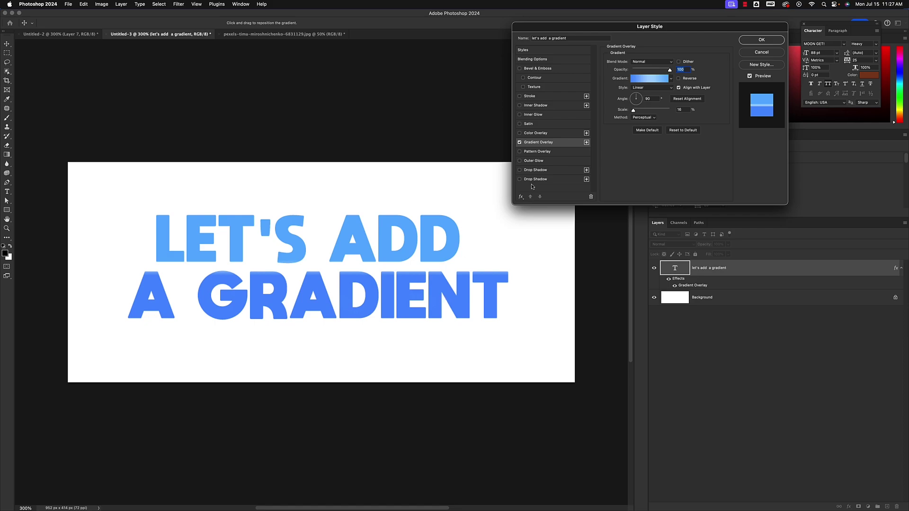
left_click_drag(604, 29, 385, 25)
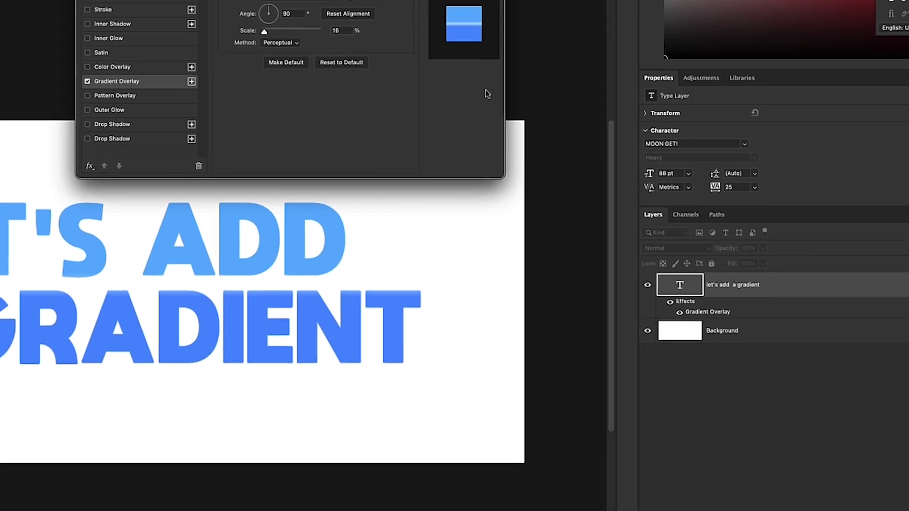
key("Return")
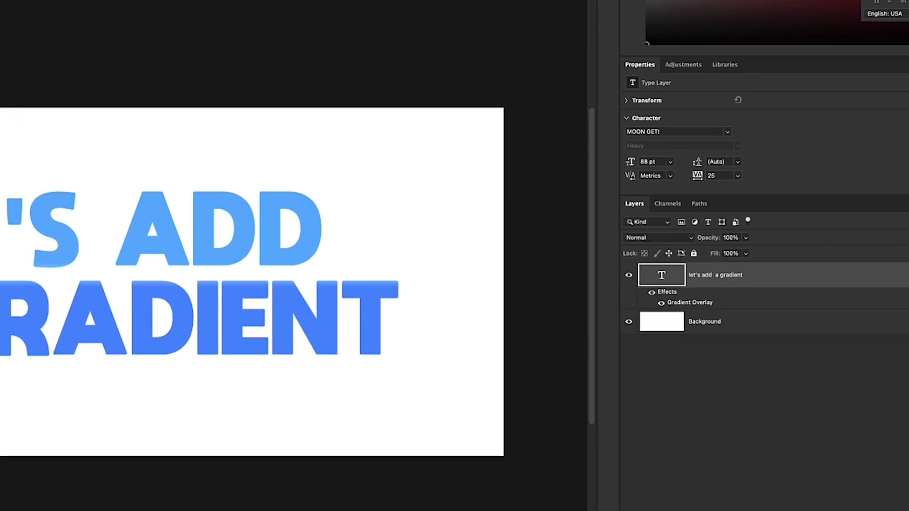
Toggle the Gradient Overlay effect off and on to compare, leaving it visible
left_click(661, 303)
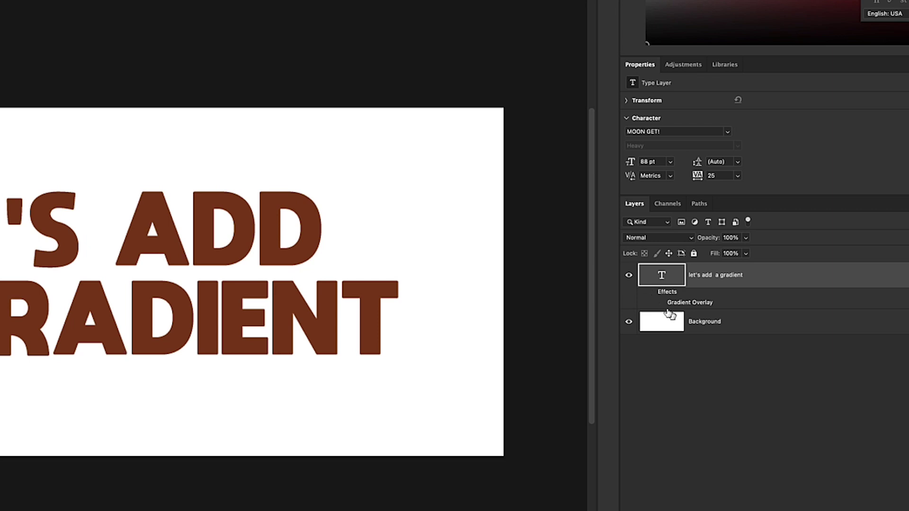
left_click(661, 303)
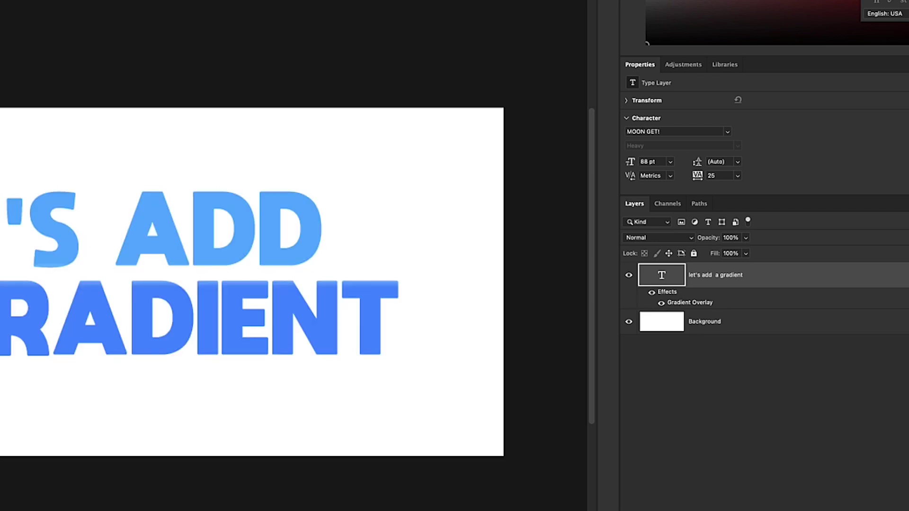
left_click(661, 303)
left_click(662, 304)
left_click(662, 303)
left_click(662, 304)
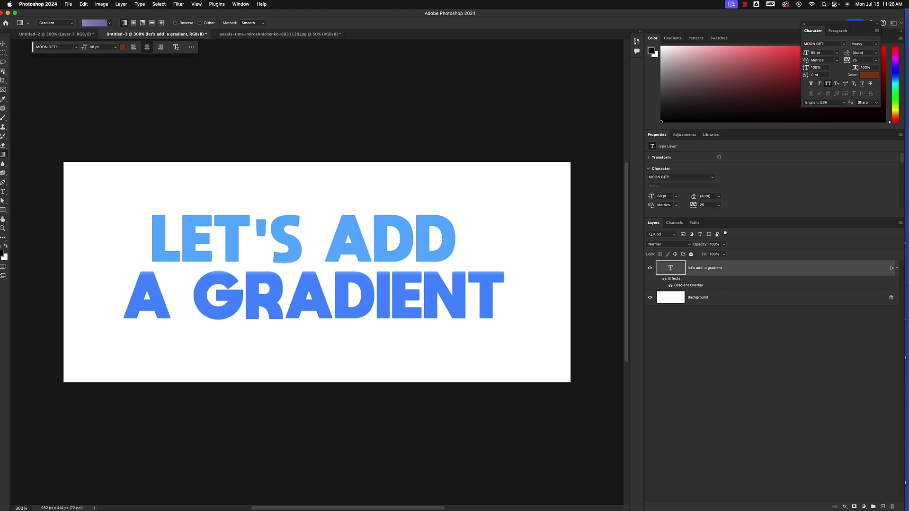
In the ice-fishing photo, lasso a freehand selection around the icy foreground
left_click(272, 34)
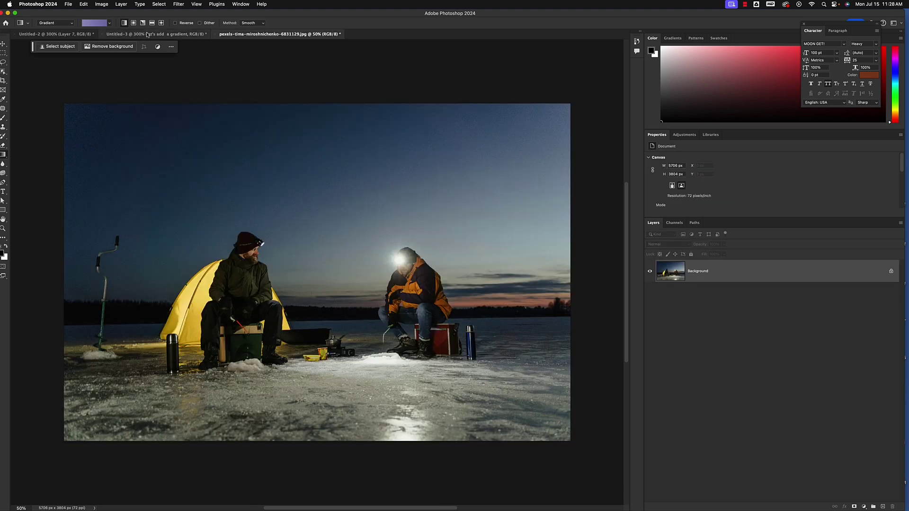
double_click(195, 14)
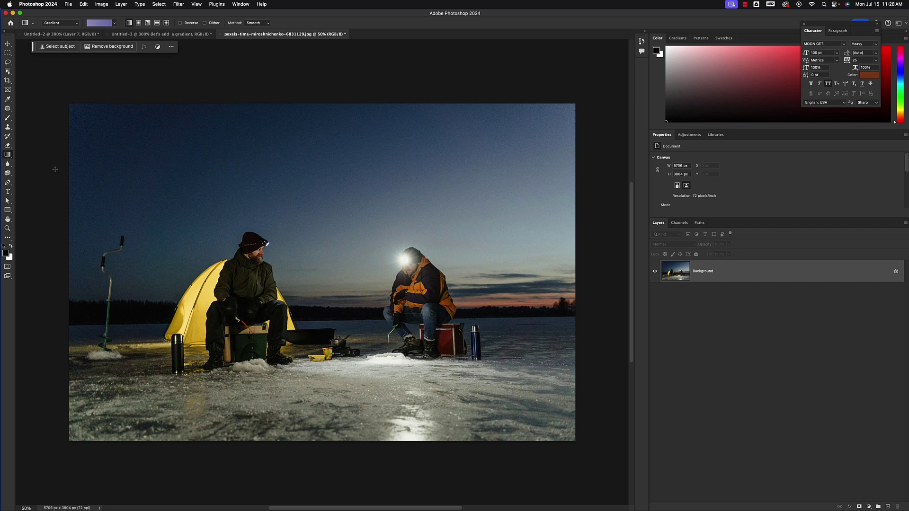
left_click(7, 62)
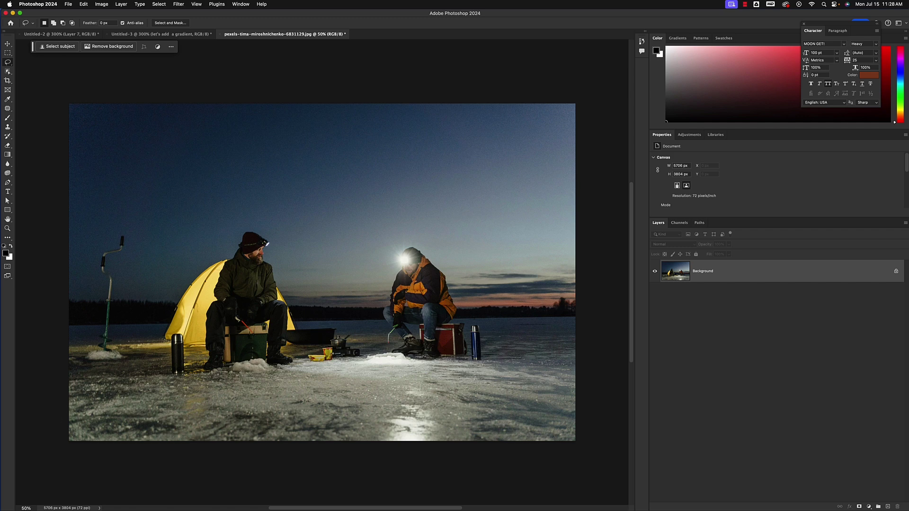
left_click_drag(71, 410, 242, 379)
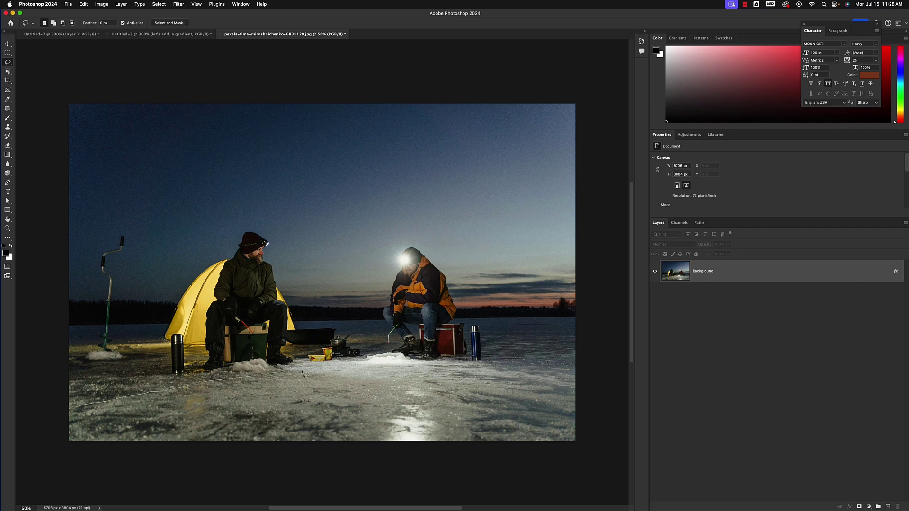
mouse_move(303, 374)
left_mouse_down()
mouse_move(392, 370)
mouse_move(523, 401)
mouse_move(580, 424)
mouse_move(582, 460)
mouse_move(374, 448)
mouse_move(76, 460)
mouse_move(70, 441)
left_mouse_up()
left_click_drag(66, 405, 69, 407)
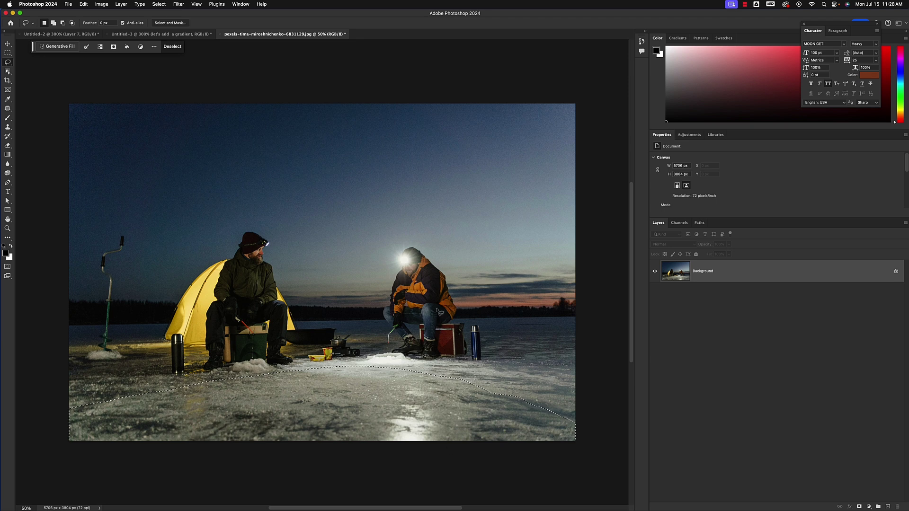
Choose the Gradient tool with the Blues gradient preset
left_click(8, 154)
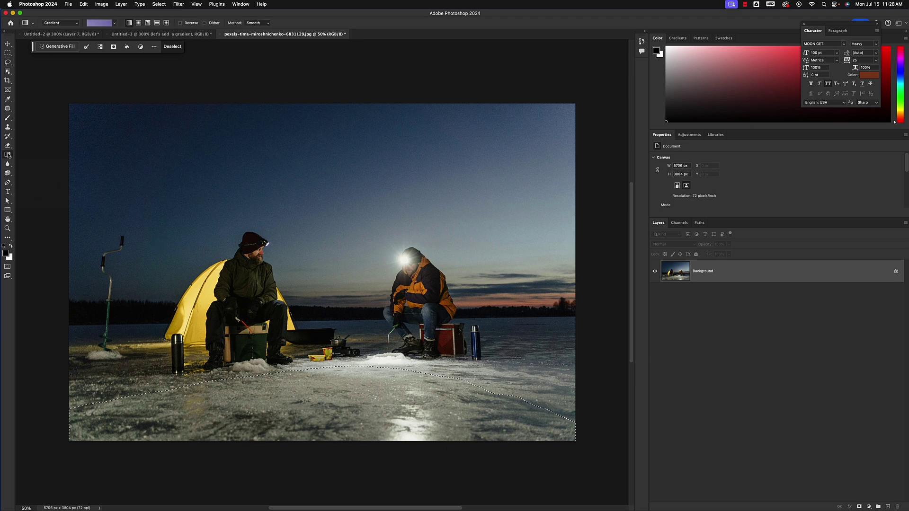
left_click(114, 23)
left_click(96, 59)
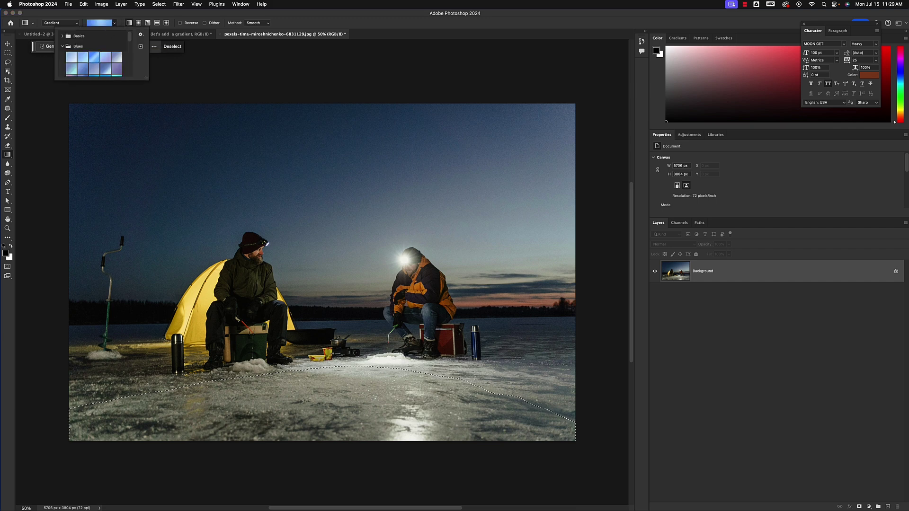
Lay a blue preset gradient across the traced ice on Gradient Fill 1 and check it by hiding and showing the layer
key("Escape")
left_click_drag(404, 352, 351, 395)
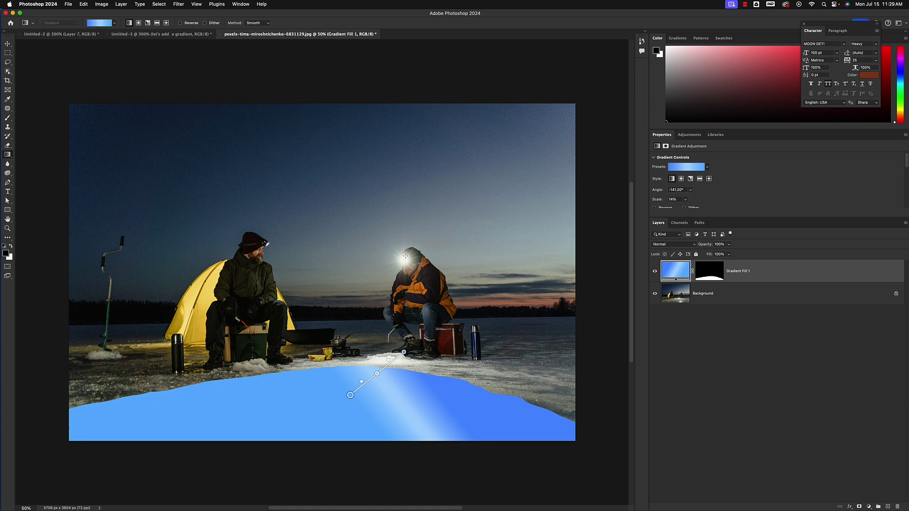
left_click(654, 271)
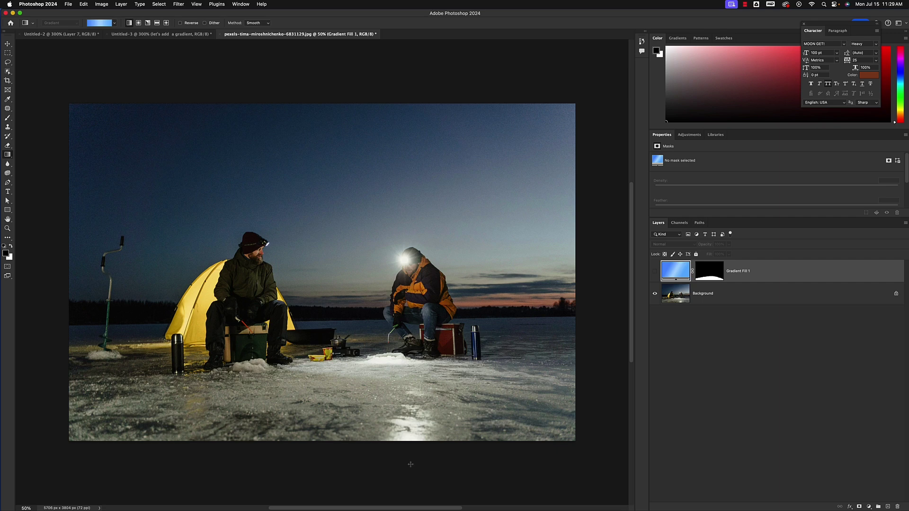
left_click(654, 273)
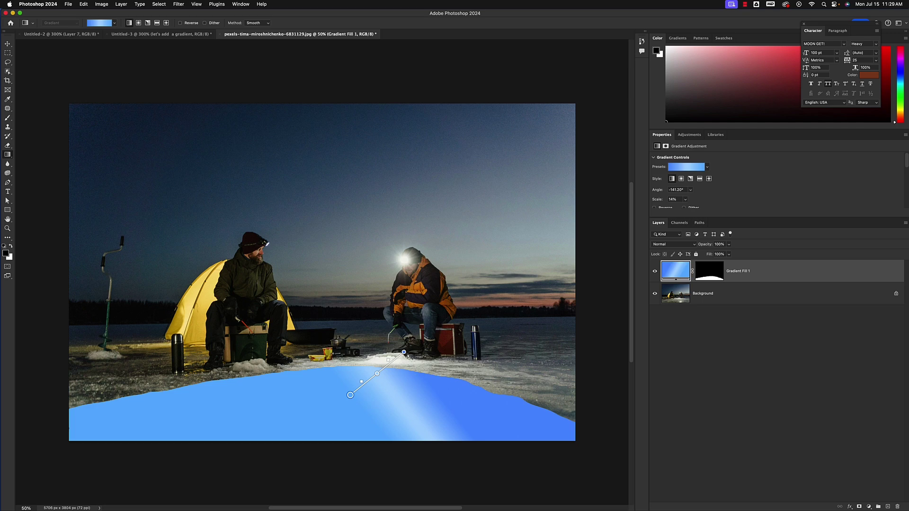
Move the gradient's start and end handles until it runs at 164.68° with 25% scale
left_click_drag(403, 352, 451, 352)
left_click_drag(351, 396, 301, 378)
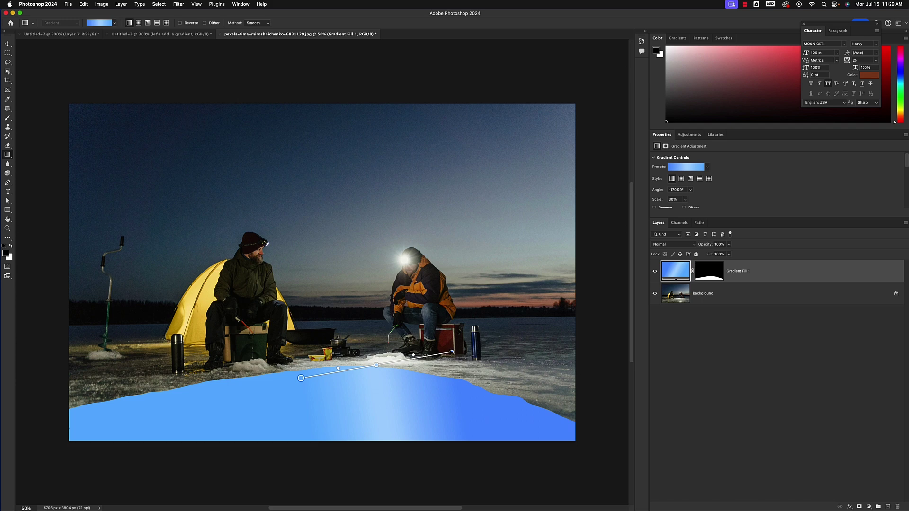
left_click_drag(452, 352, 466, 405)
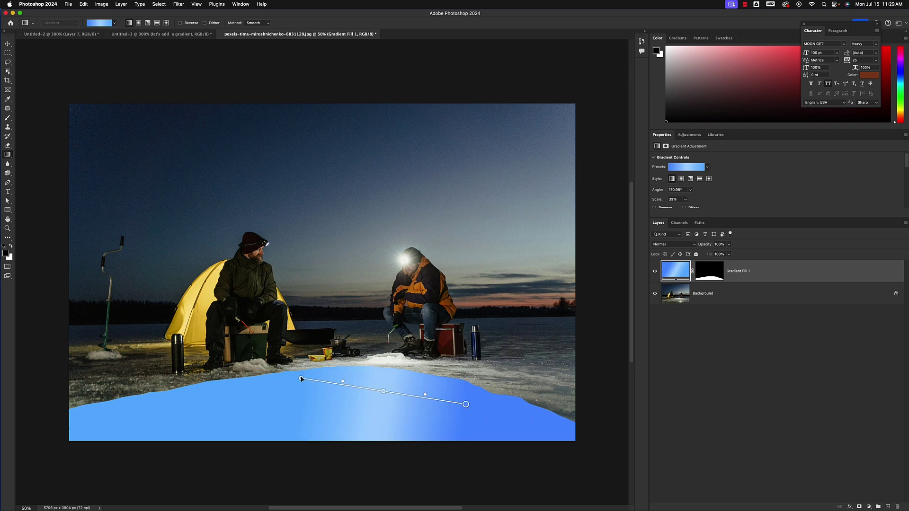
left_click_drag(301, 379, 328, 361)
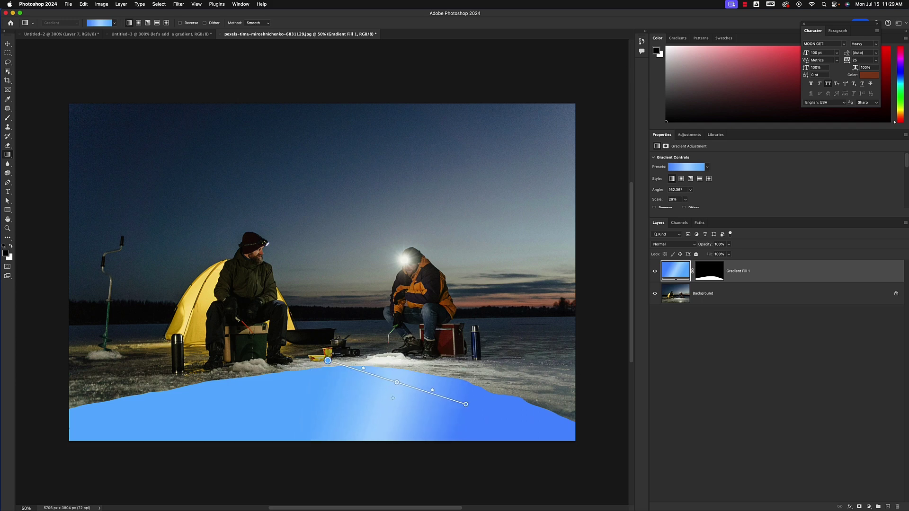
left_click_drag(466, 405, 479, 402)
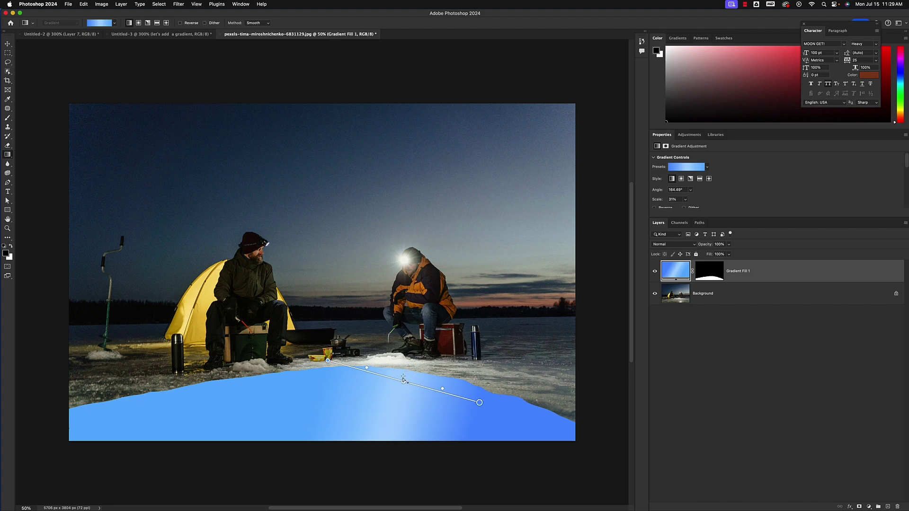
left_click_drag(328, 361, 287, 344)
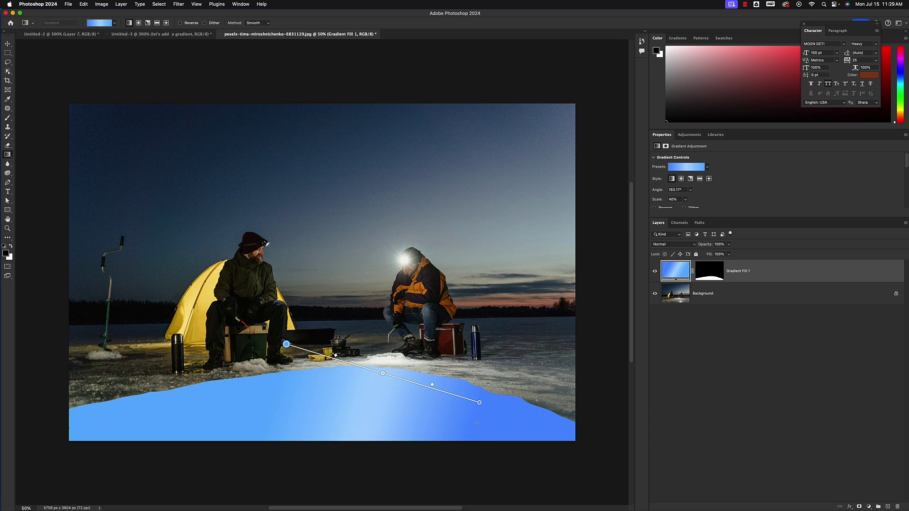
mouse_move(479, 403)
left_mouse_down()
mouse_move(523, 407)
mouse_move(466, 394)
left_mouse_up()
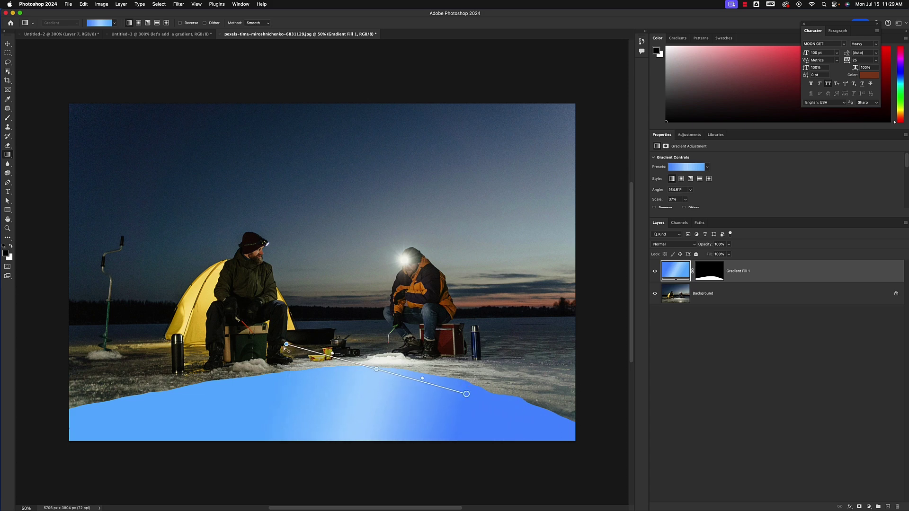
left_click_drag(284, 347, 346, 361)
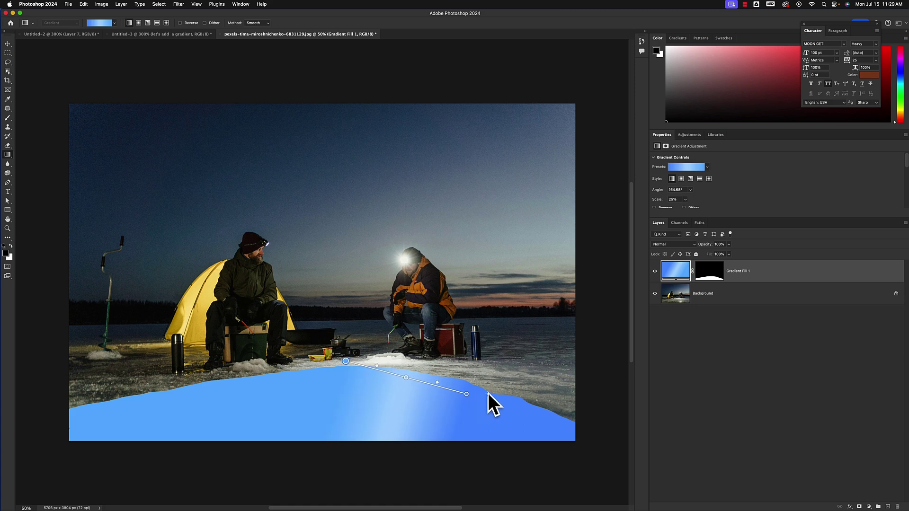
left_click(708, 363)
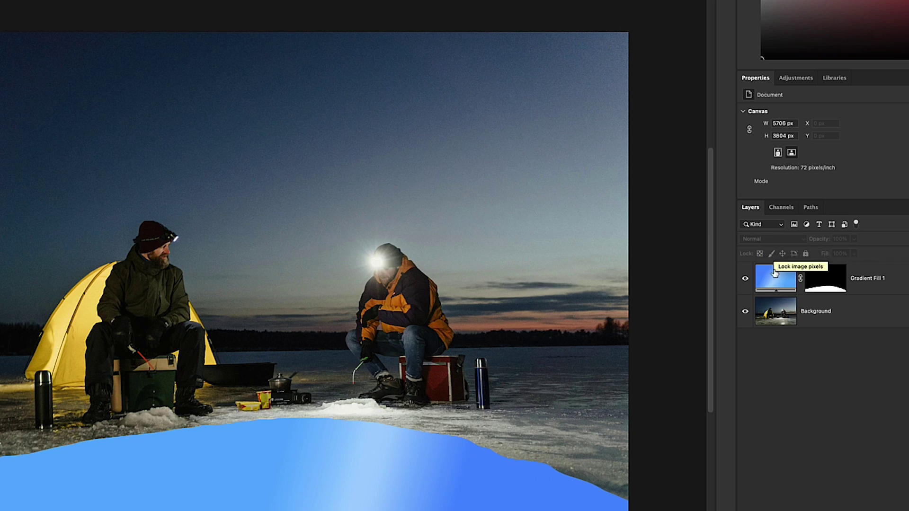
Set Gradient Fill 1's blend mode to Soft Light so the ice texture shows through
left_click(777, 286)
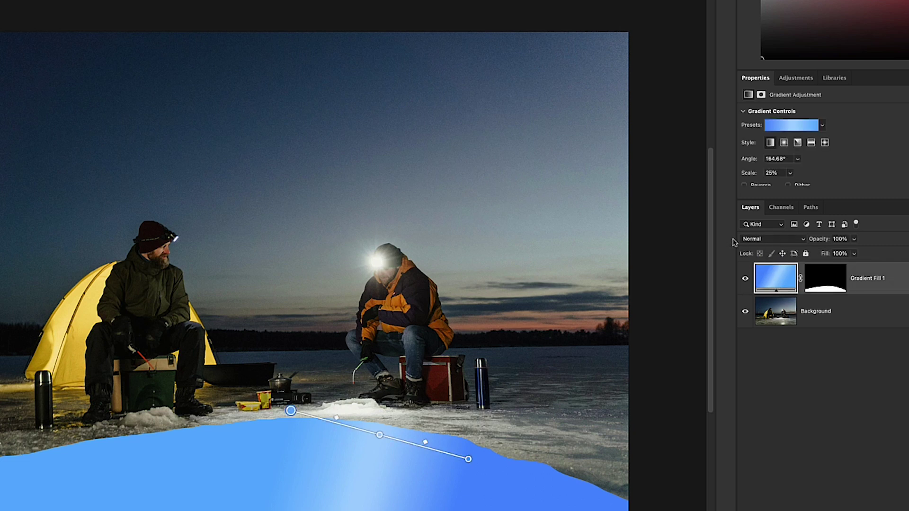
left_click(803, 242)
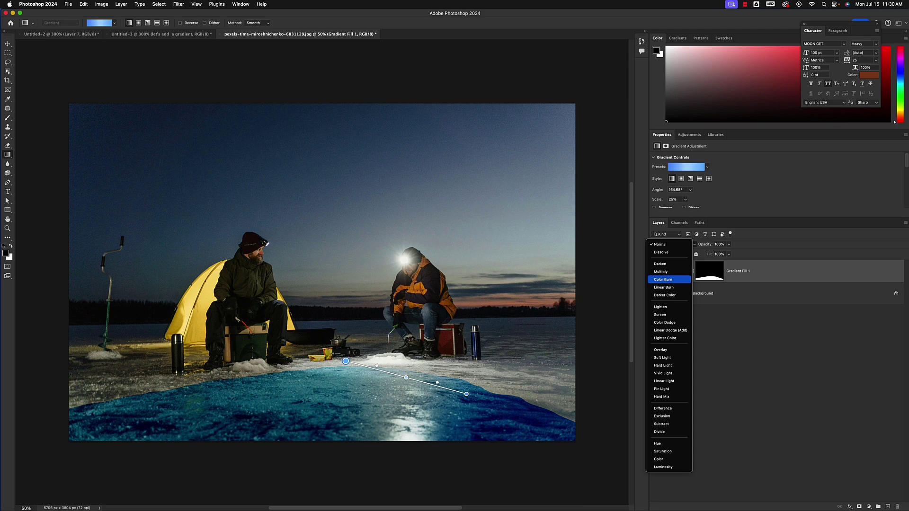
left_click(665, 359)
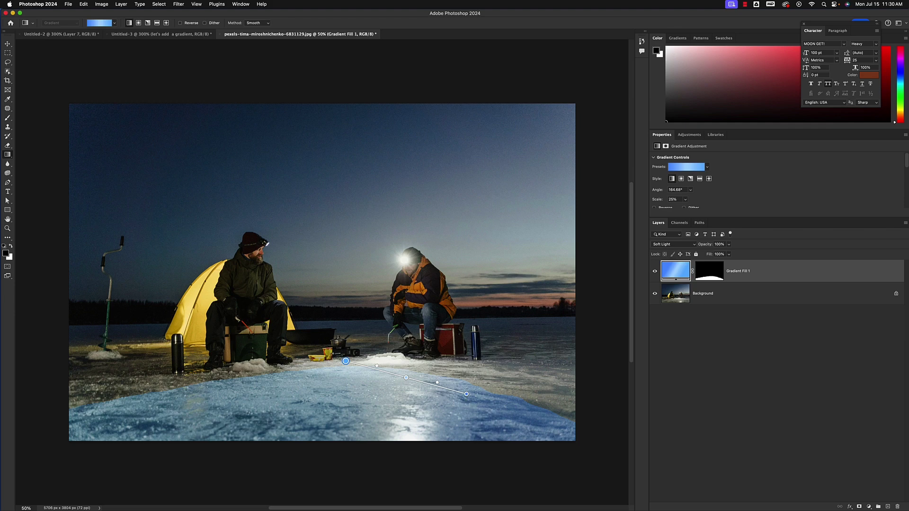
left_click(679, 377)
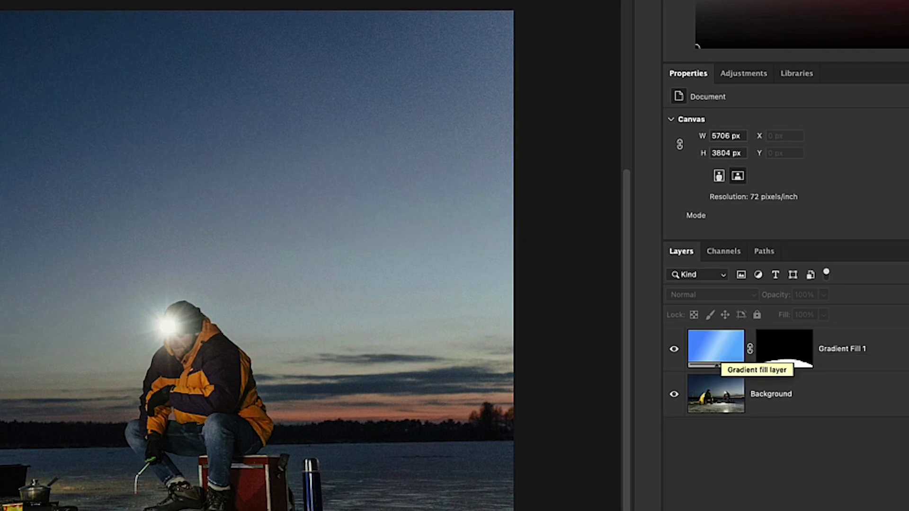
Try feathering Gradient Fill 1's mask at about 10 and 57 px, then return it to 0 px
left_click(703, 350)
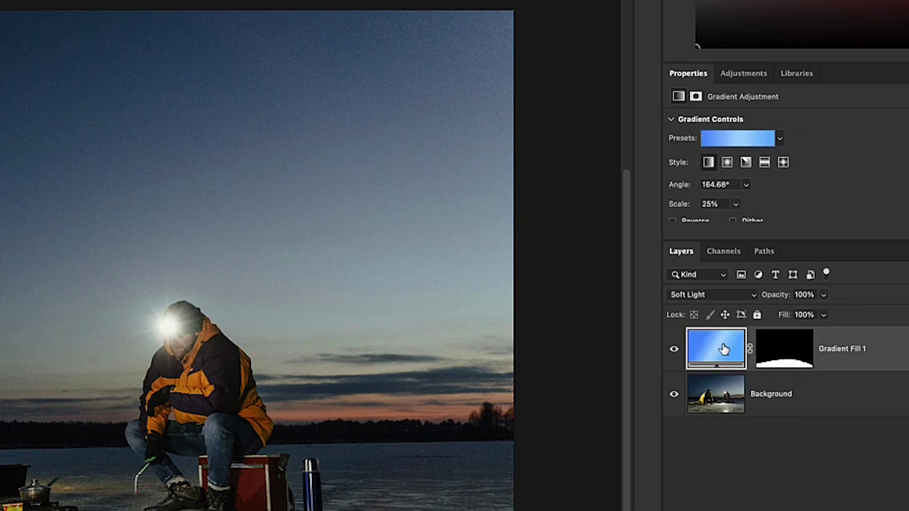
left_click(792, 343)
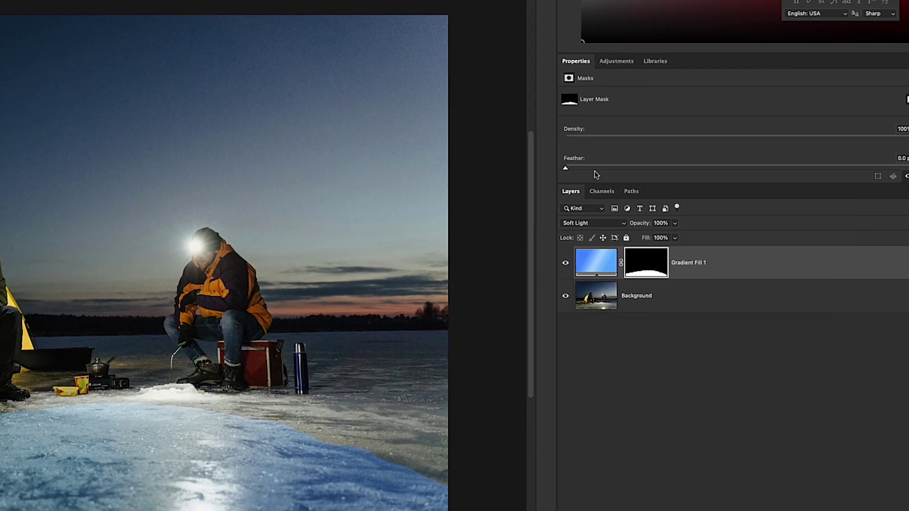
left_click_drag(548, 162, 739, 173)
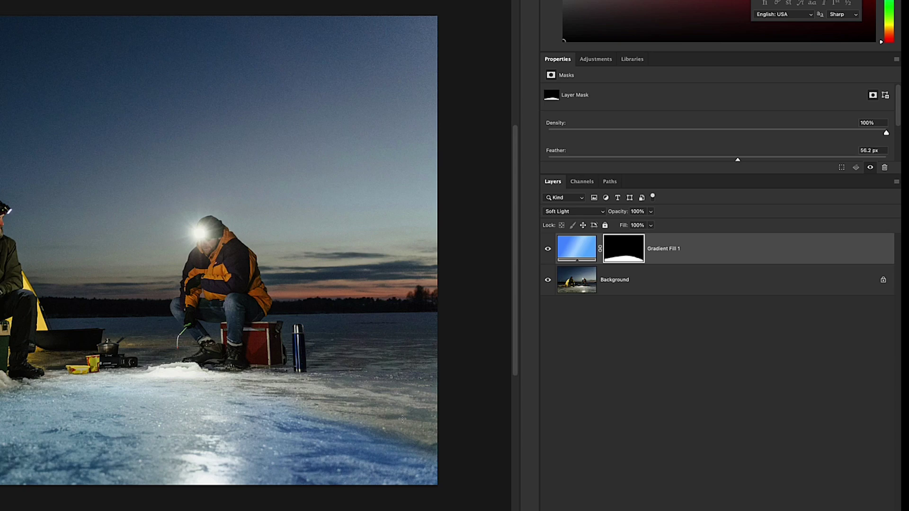
left_click_drag(738, 160, 849, 210)
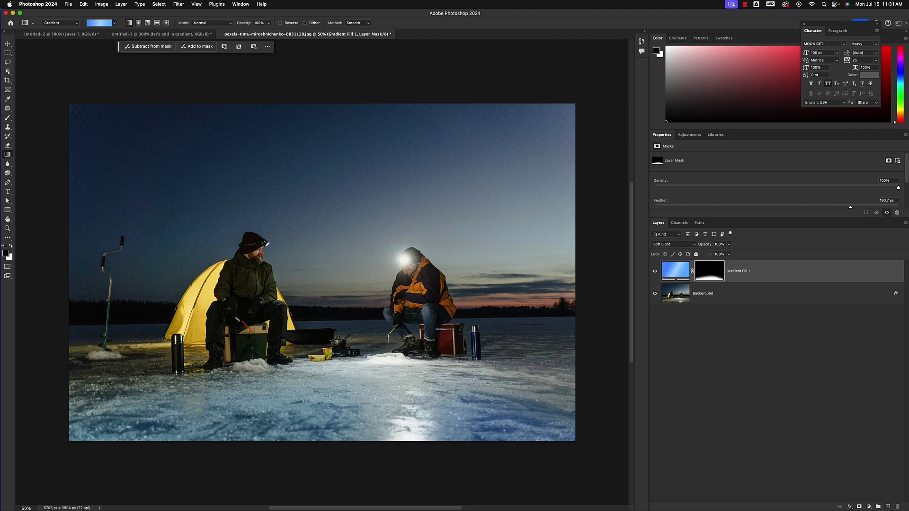
left_click_drag(851, 208, 646, 207)
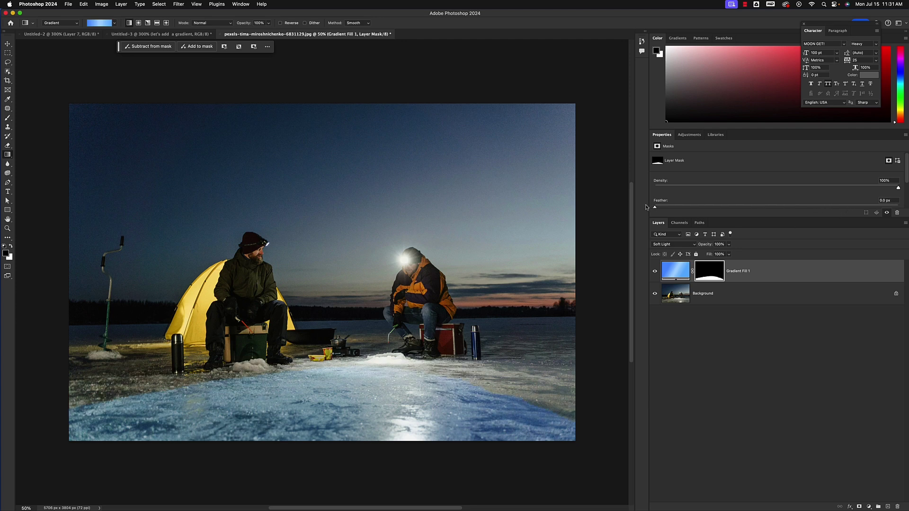
Set up a 600 px Soft Round brush and briefly test a slight mask feather before removing it
key("b")
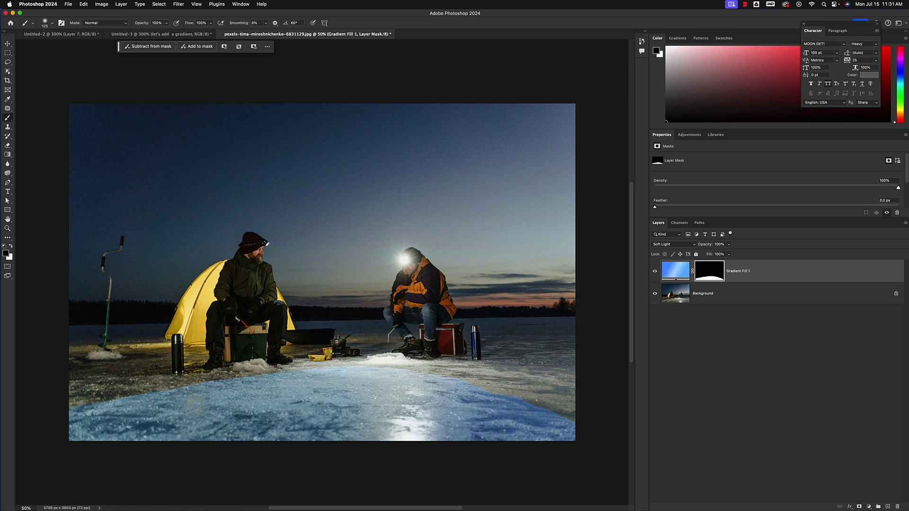
key("bracketright")
key("bracketright")
key("bracketright")
key("bracketright")
key("bracketright")
key("bracketright")
key("bracketright")
key("bracketright")
left_click(52, 23)
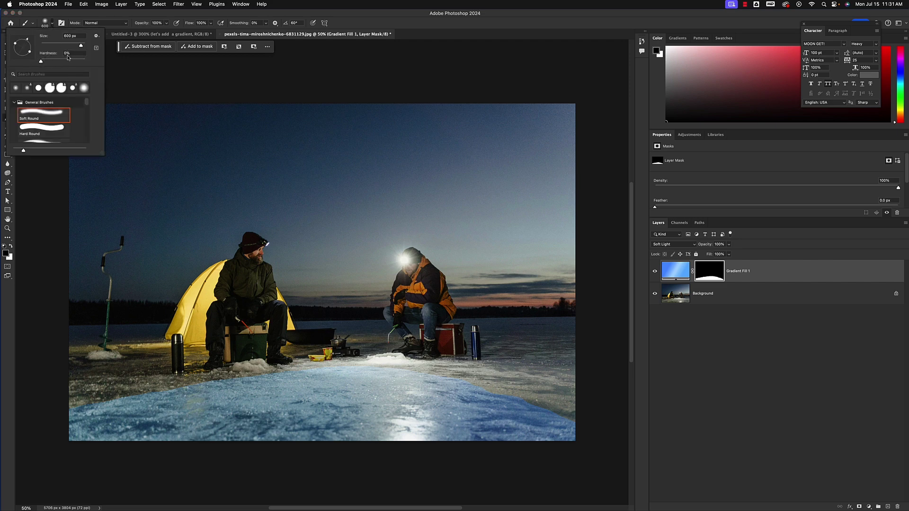
left_click(573, 403)
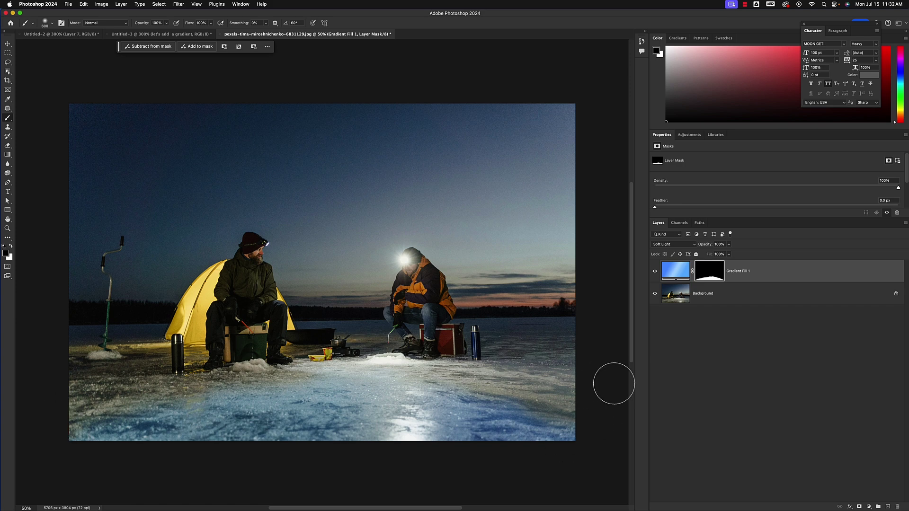
left_click_drag(655, 207, 670, 207)
left_click_drag(746, 213, 649, 209)
Compare the ice with and without Gradient Fill 1, leaving the blue tint visible
left_click(655, 271)
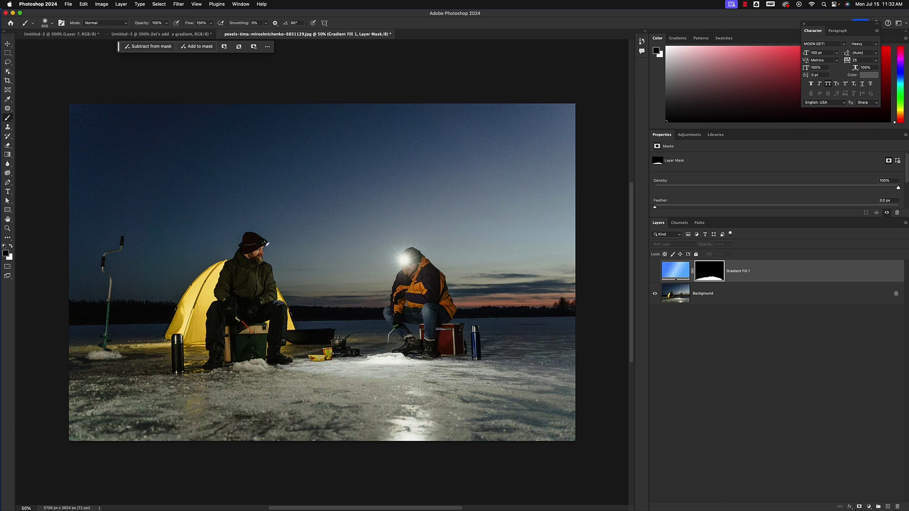
left_click(655, 271)
left_click(655, 271)
left_click(655, 271)
left_click(656, 272)
left_click(655, 272)
left_click(776, 350)
key("g")
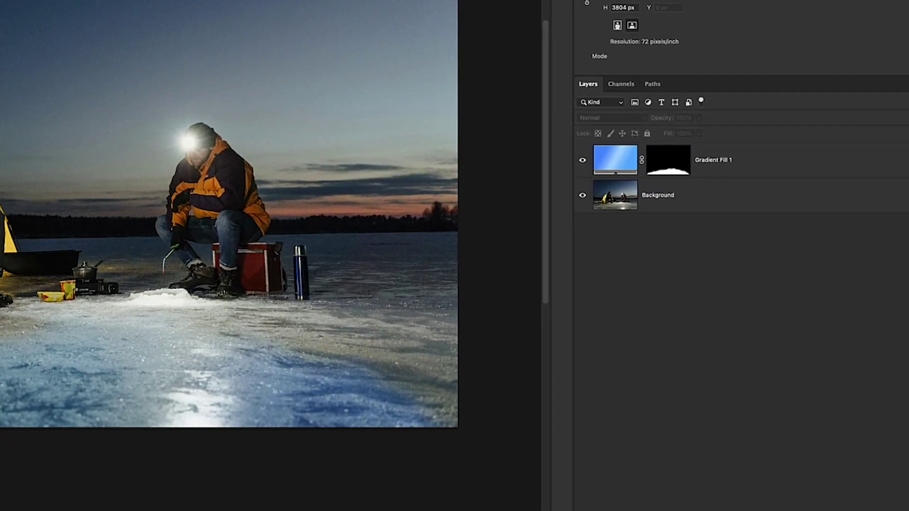
Select Gradient Fill 1 and bring up the fx layer styles list
left_click(856, 505)
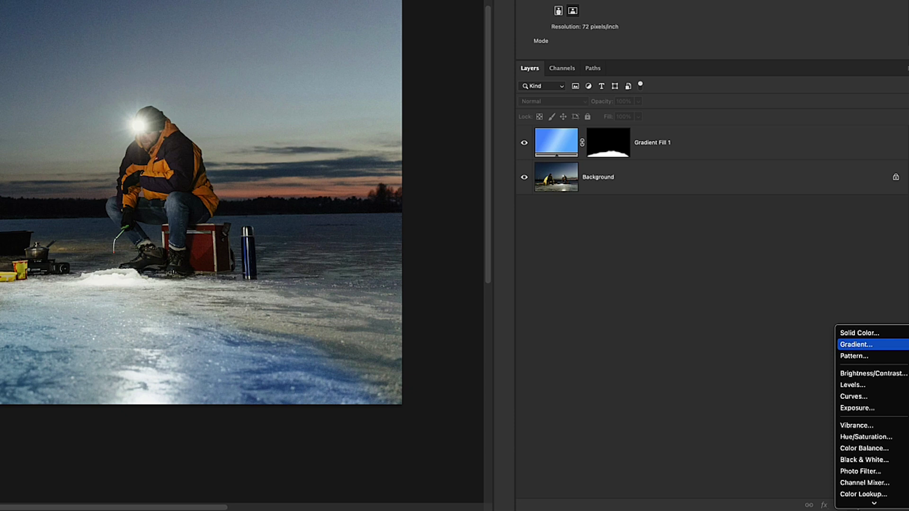
left_click(785, 371)
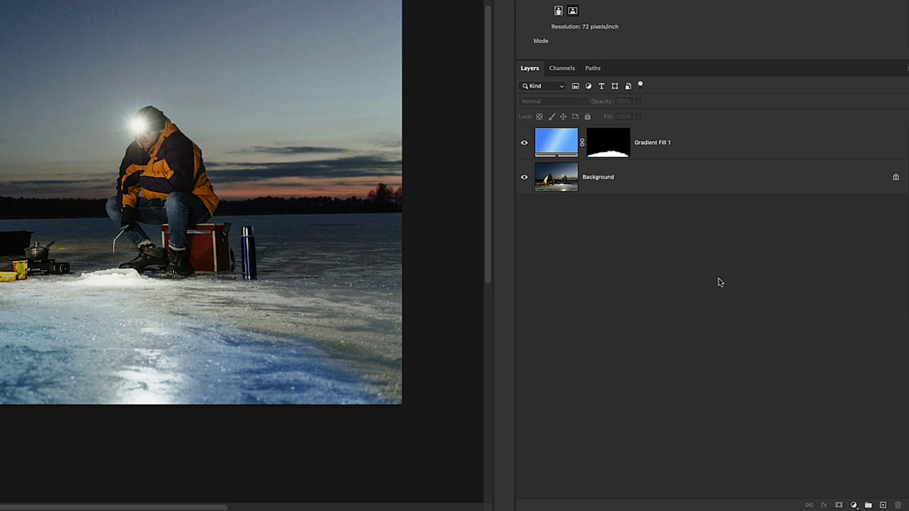
left_click(646, 193)
left_click(690, 147)
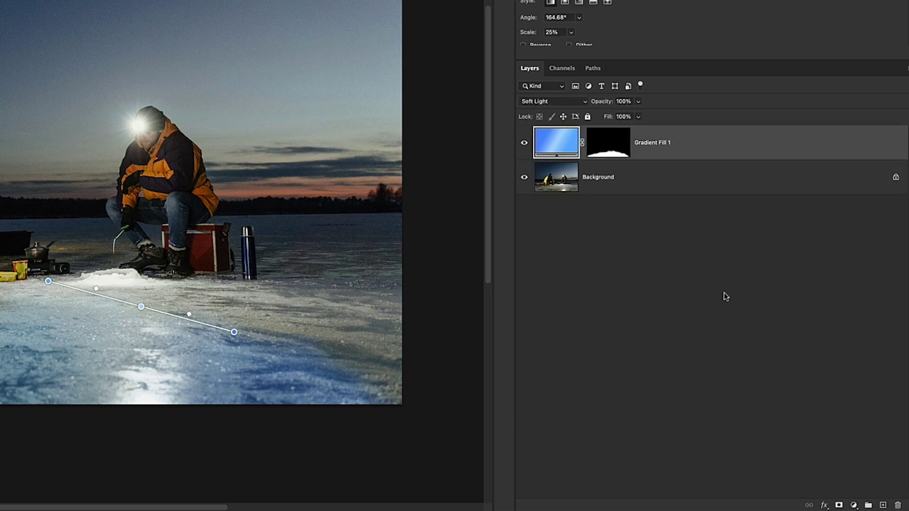
left_click(829, 503)
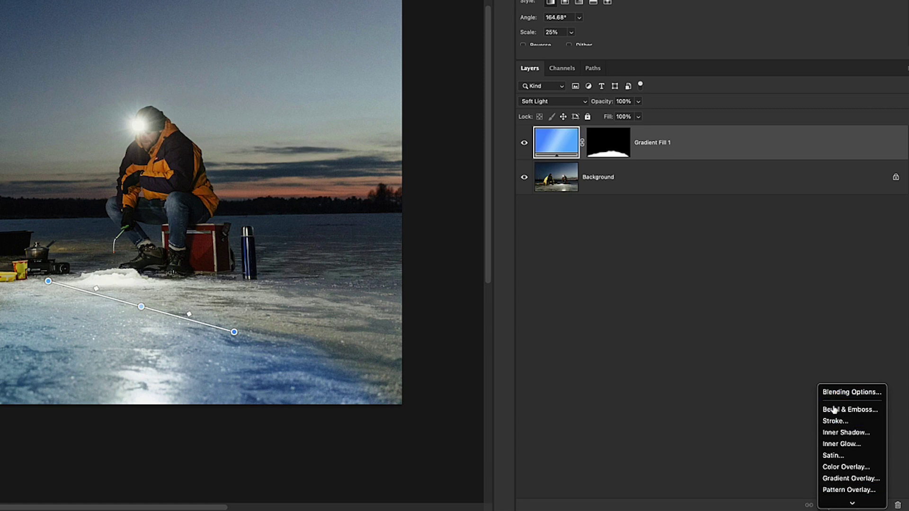